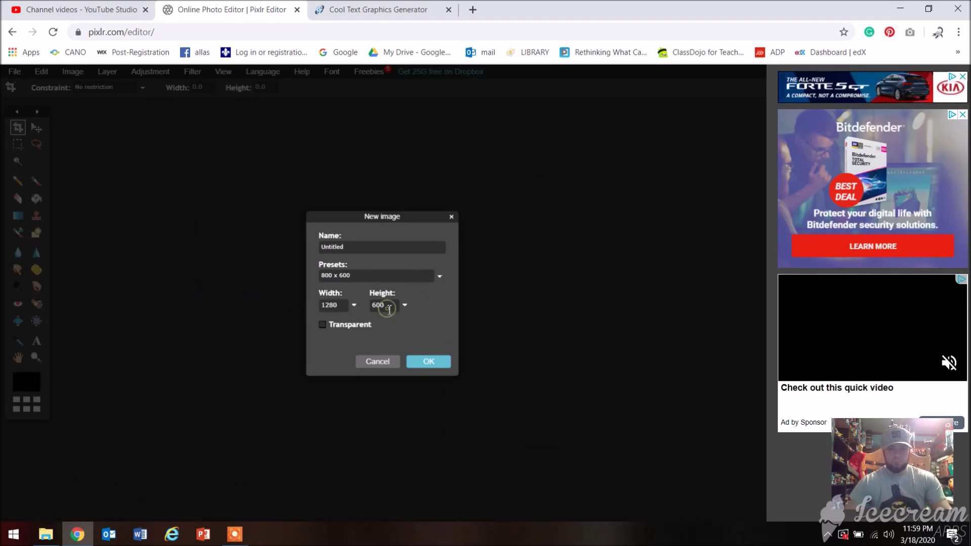
# - Create a new blank 1280x720 image in Pixlr Editor
pyautogui.press('BackSpace')
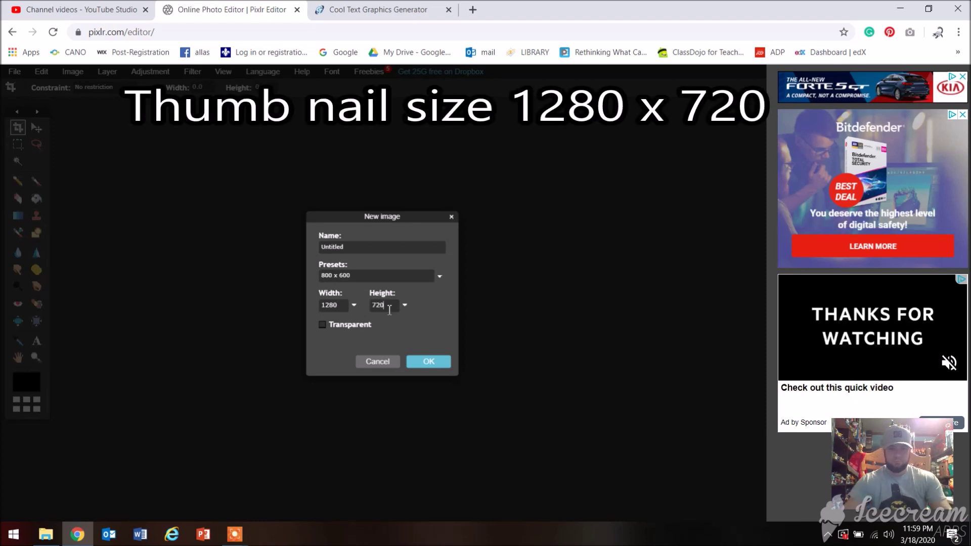
pyautogui.click(438, 363)
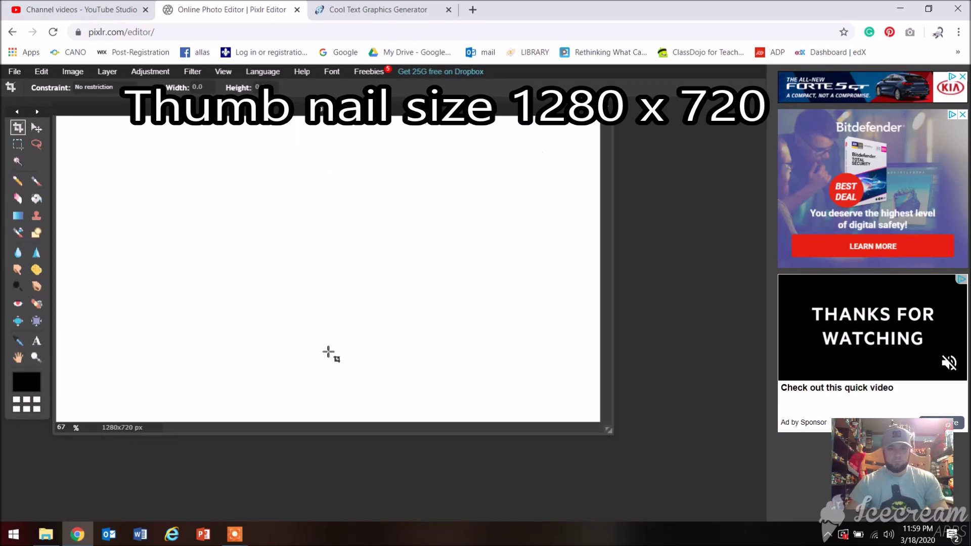
pyautogui.click(18, 78)
# - Open the Snapshot 1 console photo, copy it, and paste it into the Untitled canvas
pyautogui.click(33, 98)
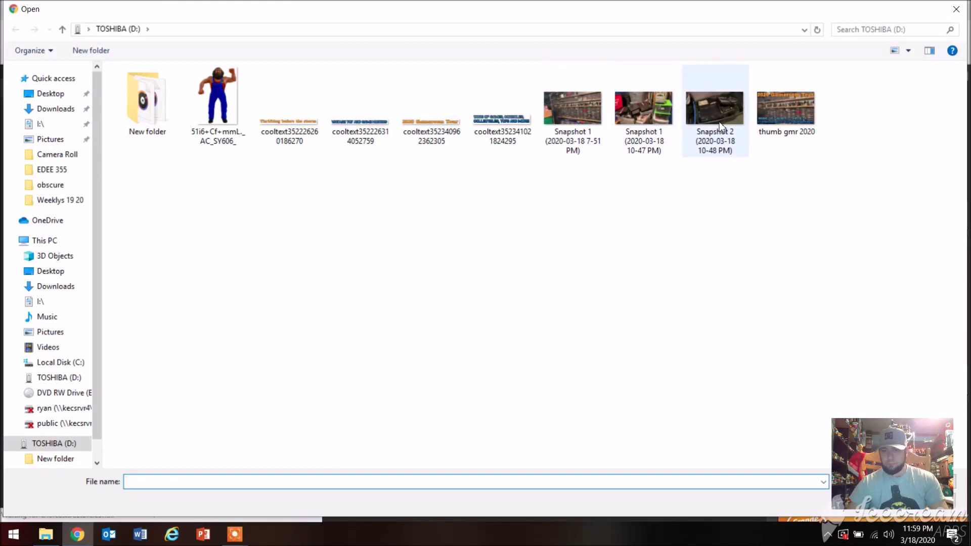
pyautogui.doubleClick(659, 120)
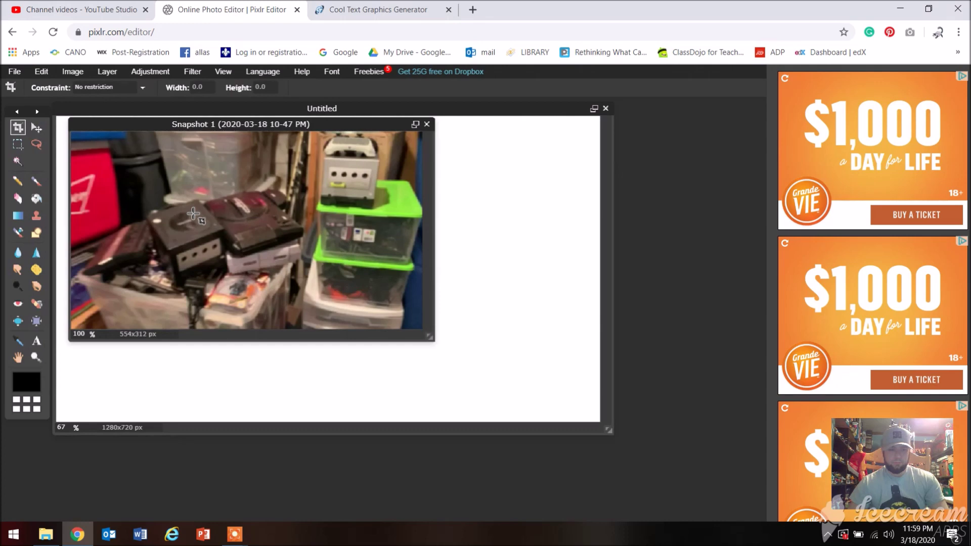
pyautogui.hotkey('ctrl', 'a')
pyautogui.hotkey('ctrl', 'c')
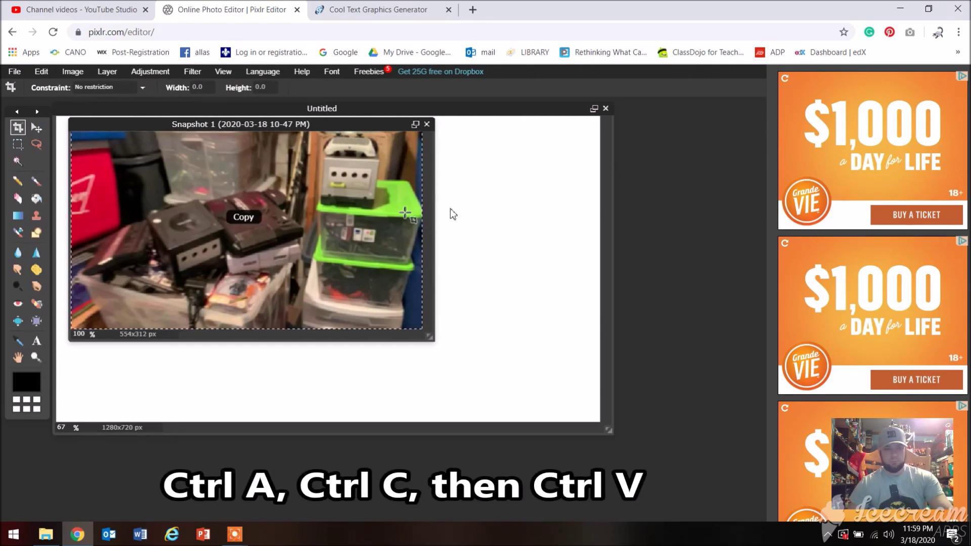
pyautogui.click(498, 214)
pyautogui.hotkey('ctrl', 'v')
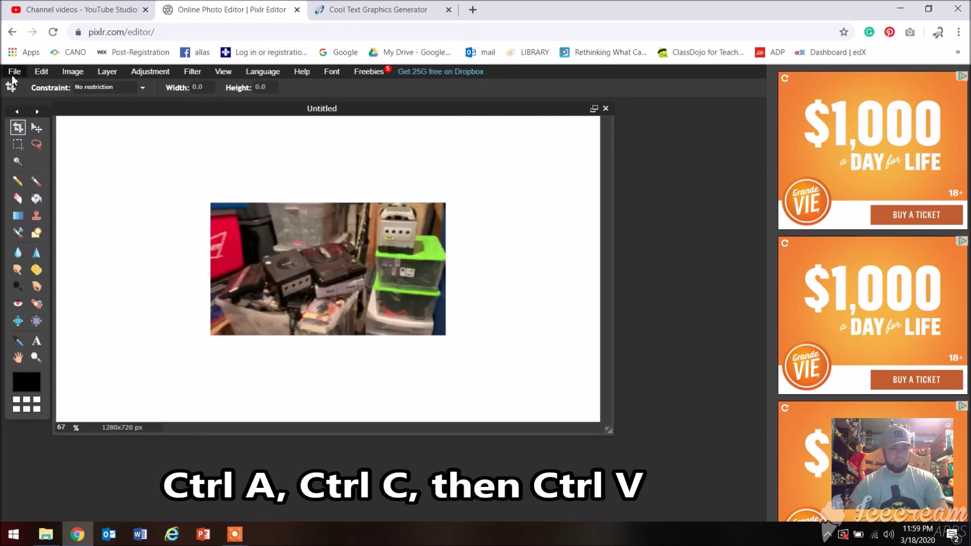
# - Free-transform the pasted photo so it fills the 1280x720 canvas, and apply it
pyautogui.click(39, 72)
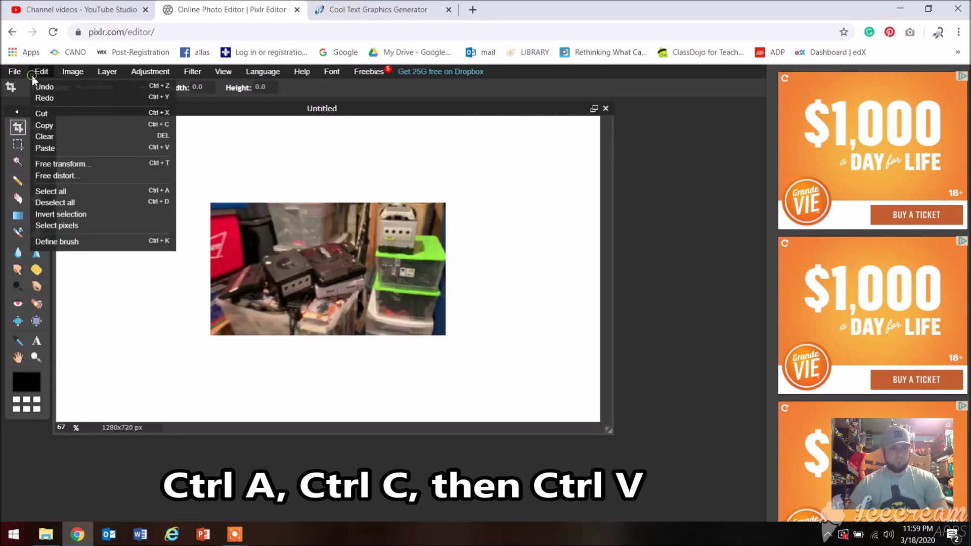
pyautogui.click(73, 165)
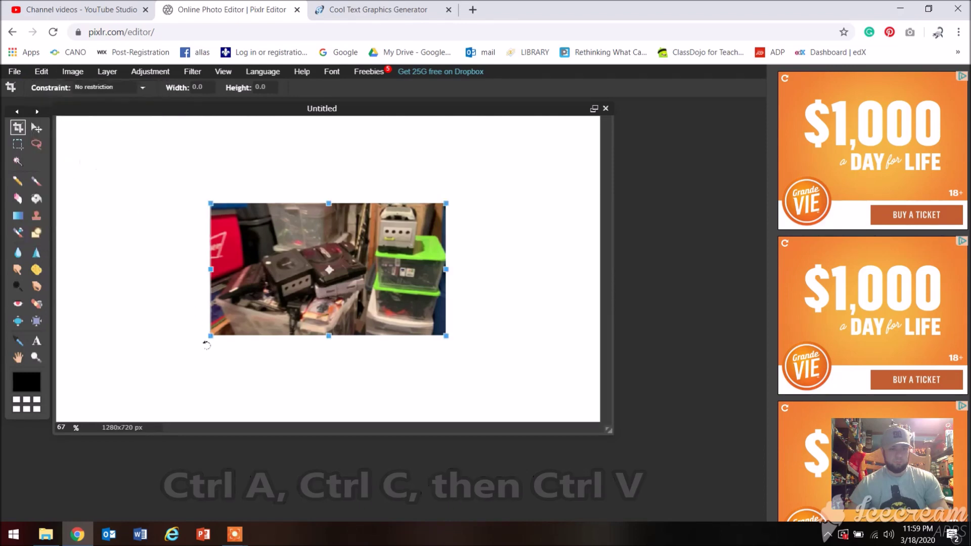
pyautogui.moveTo(211, 336); pyautogui.dragTo(2, 439)
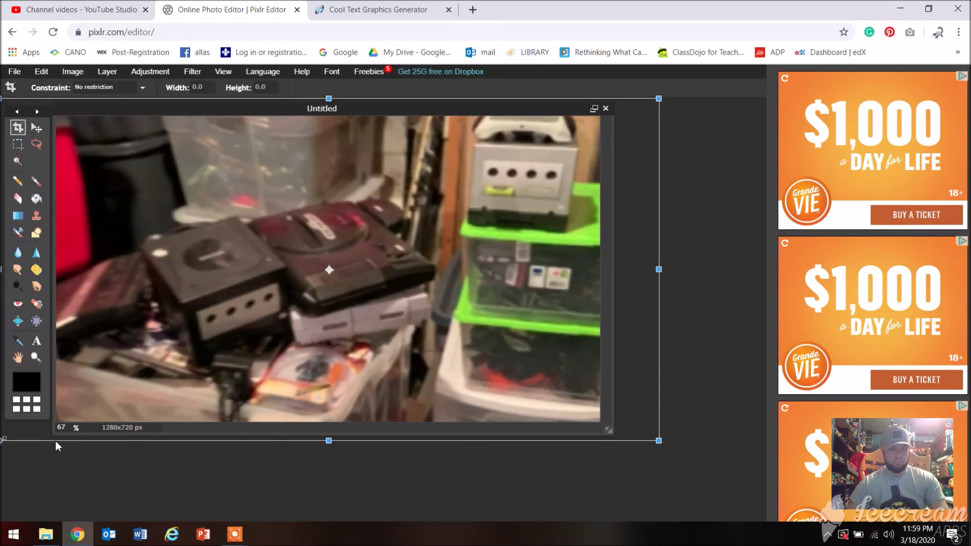
pyautogui.click(168, 471)
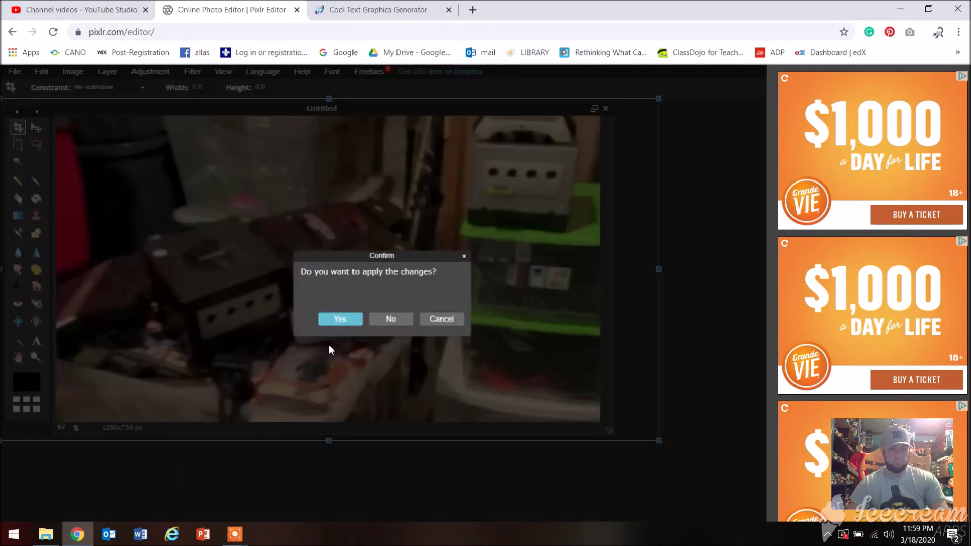
pyautogui.click(334, 319)
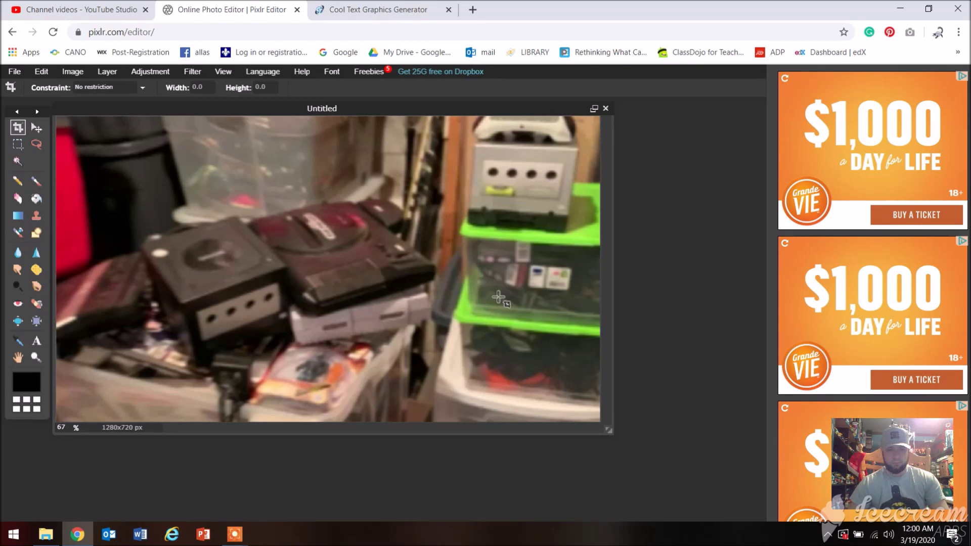
# - Generate a Keen-style Cool Text logo reading '2020 Game Room Part 2'
pyautogui.click(378, 9)
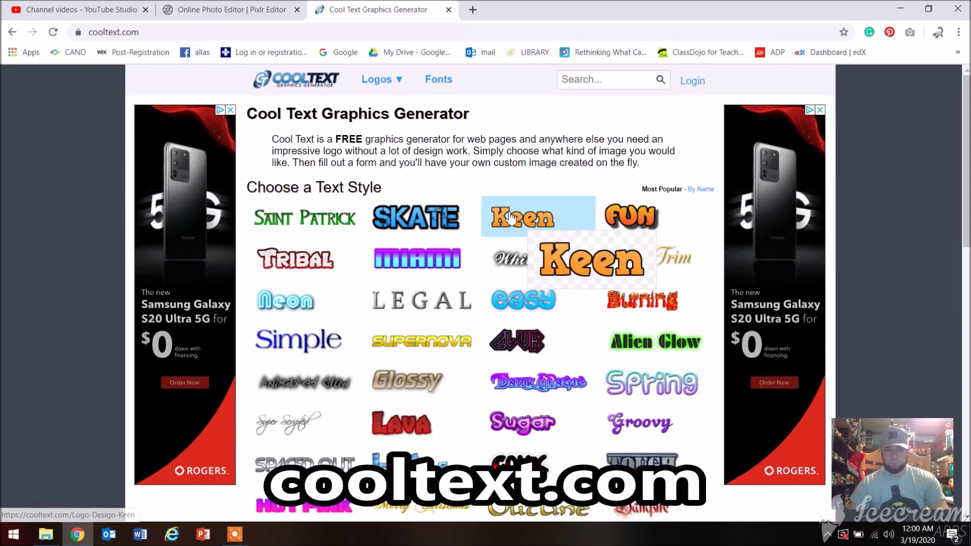
pyautogui.click(511, 217)
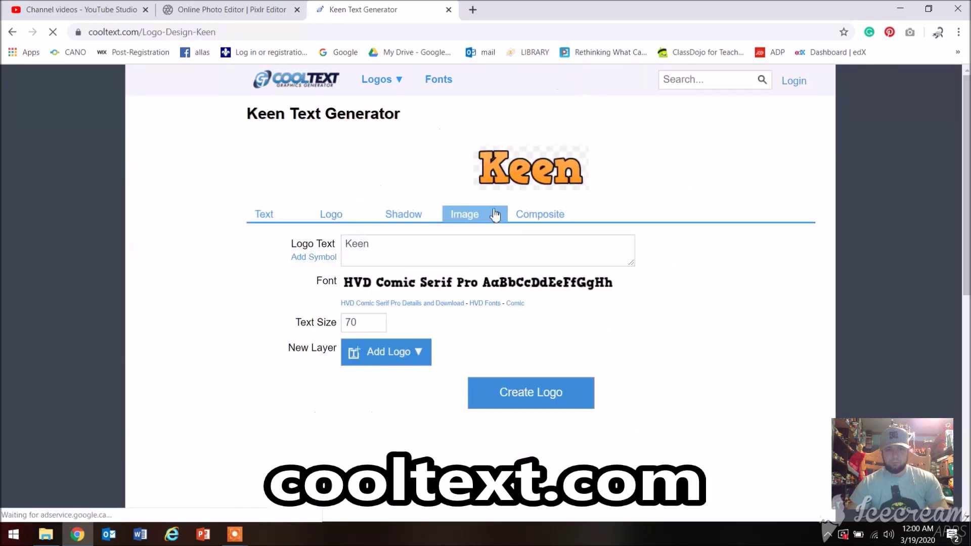
pyautogui.press('BackSpace')
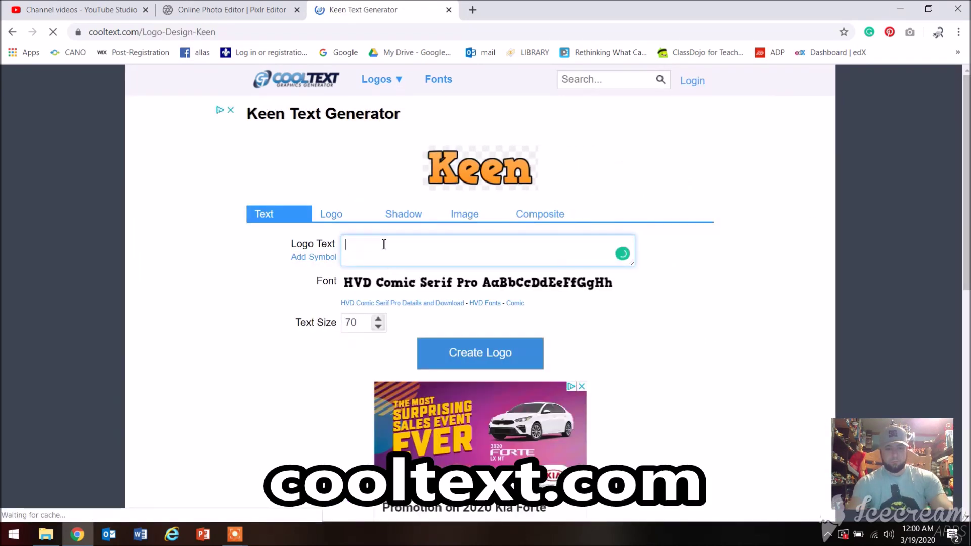
pyautogui.write('2020 ')
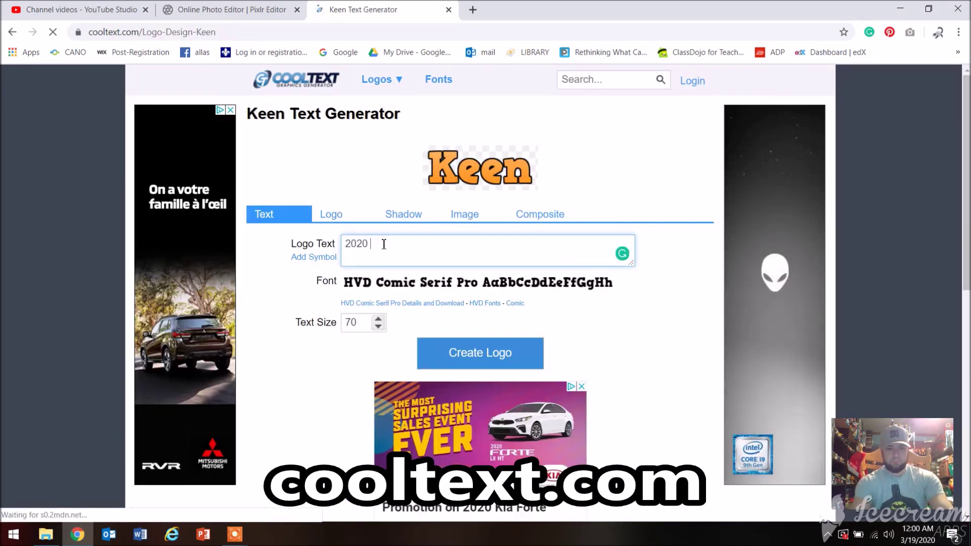
pyautogui.write('Game ')
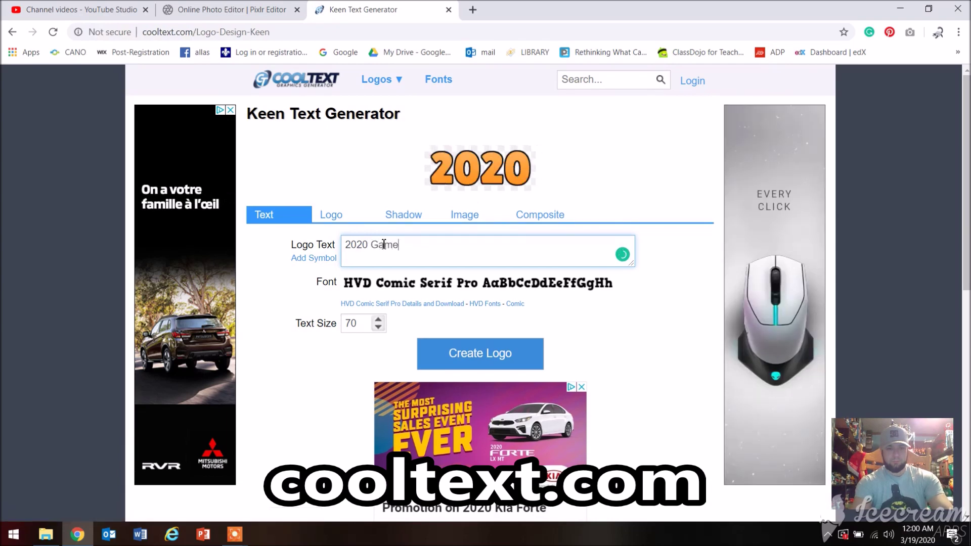
pyautogui.write('Room')
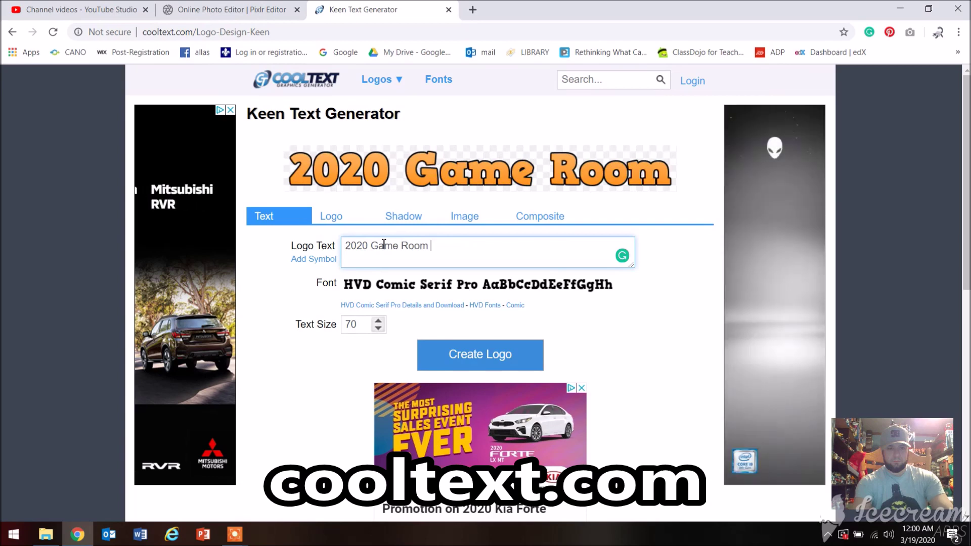
pyautogui.write(' Part')
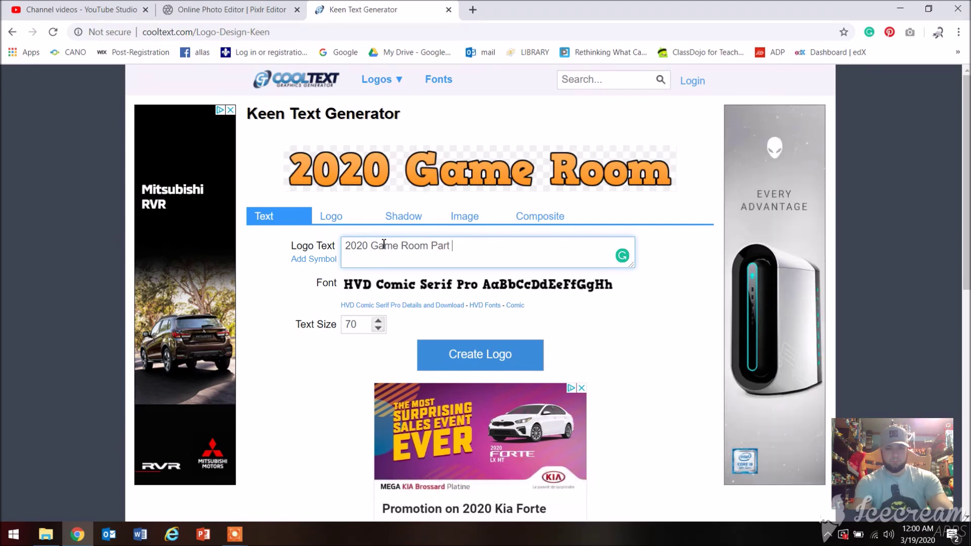
pyautogui.write(' 2')
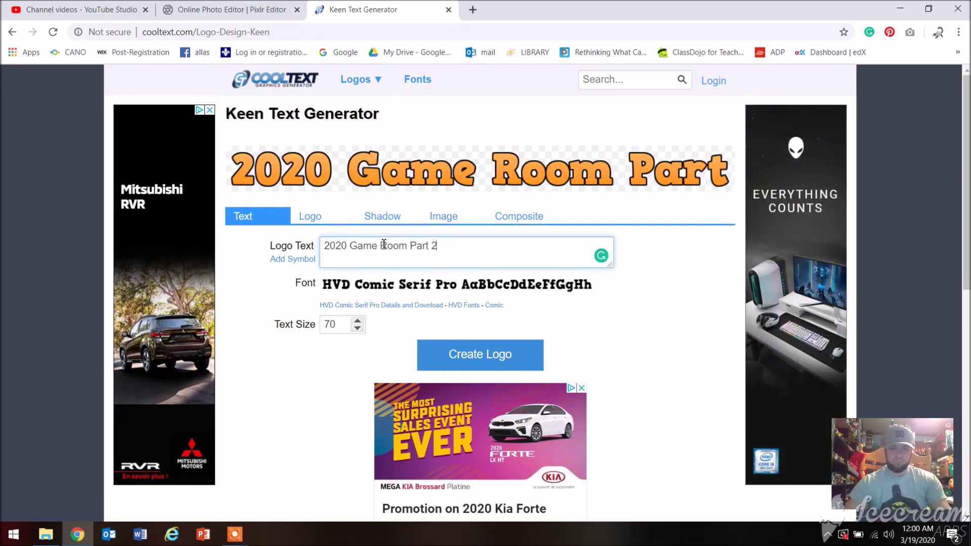
pyautogui.click(466, 356)
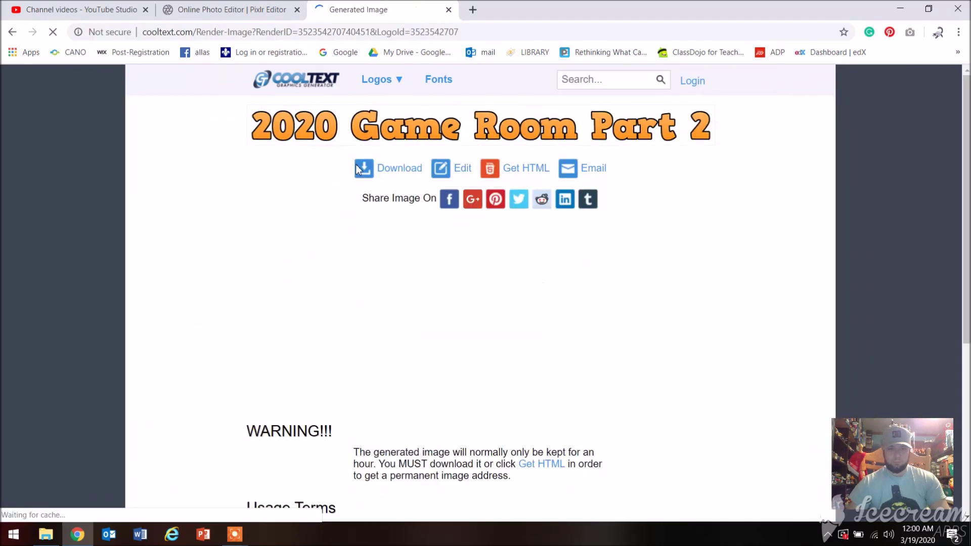
# - Save the generated logo image as a PNG file
pyautogui.rightClick(370, 133)
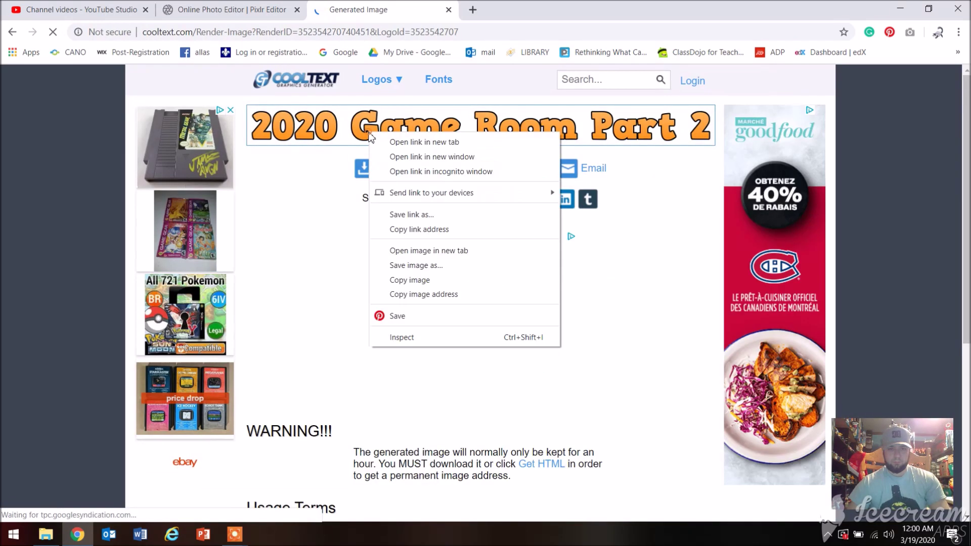
pyautogui.click(424, 264)
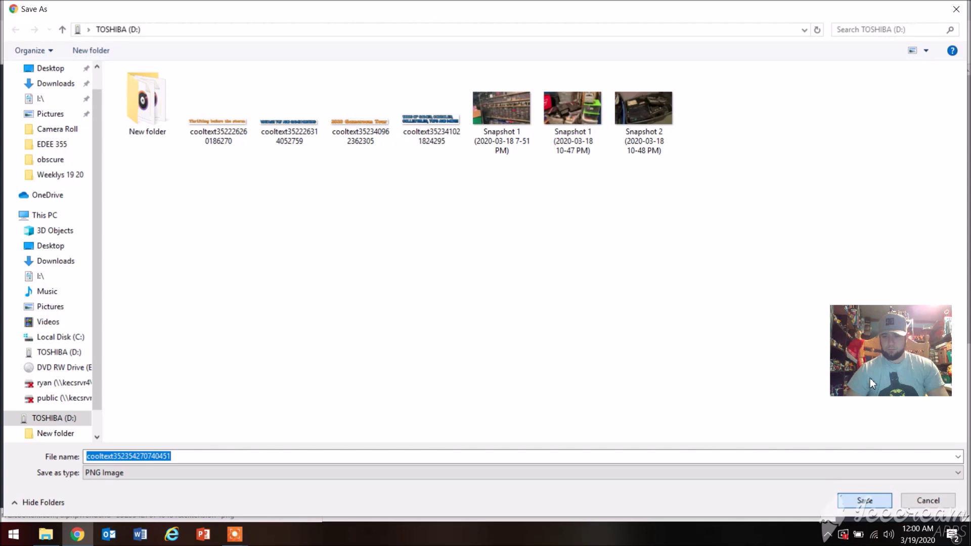
pyautogui.click(860, 500)
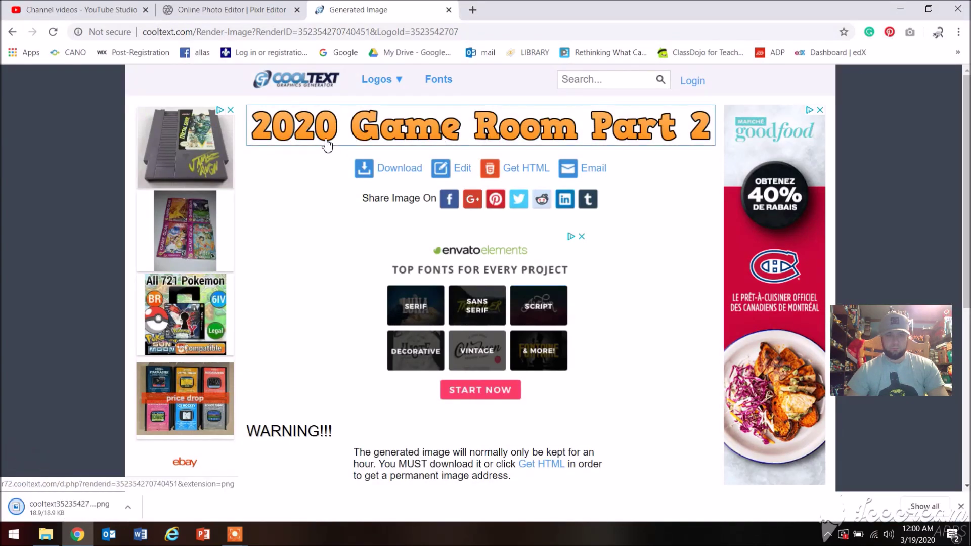
pyautogui.click(291, 80)
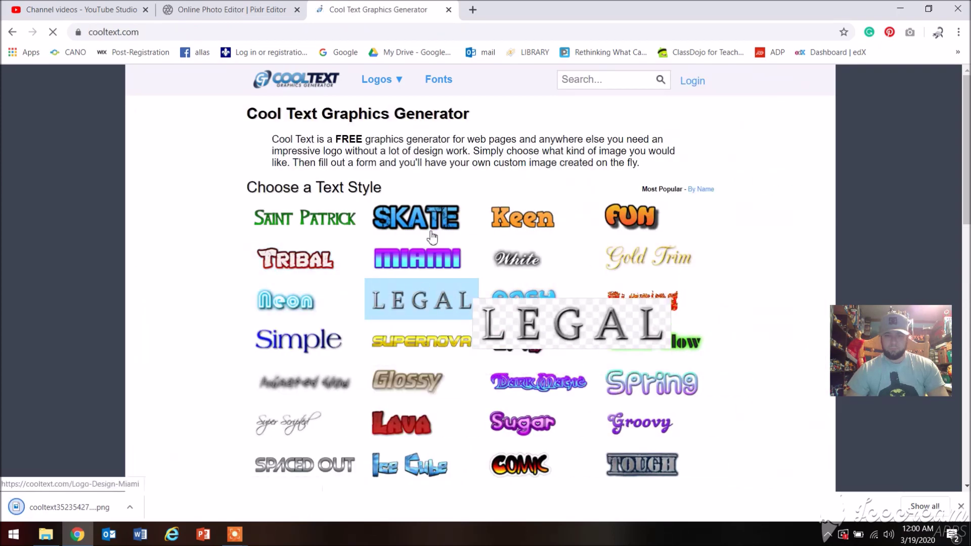
# - Generate a Skate-style logo reading 'Into the Basement!'
pyautogui.click(421, 227)
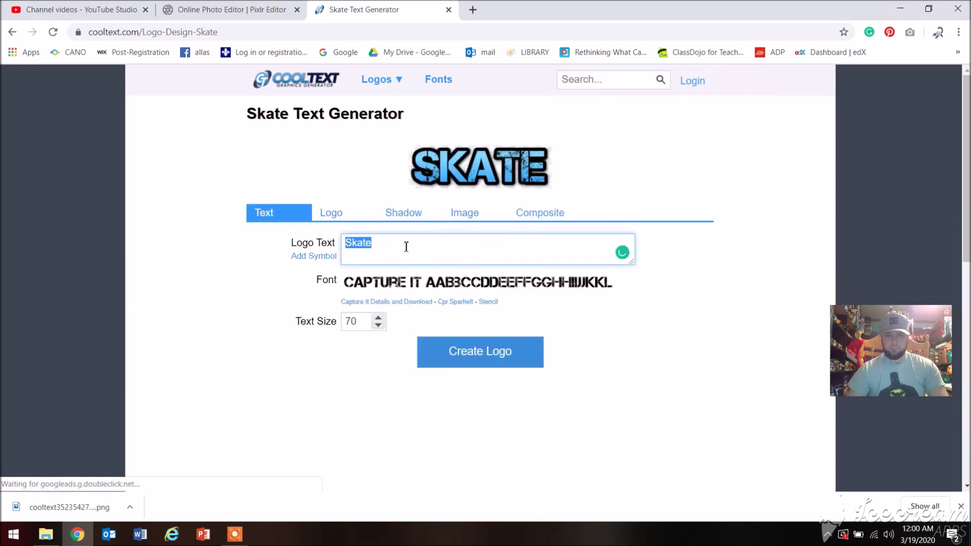
pyautogui.press('BackSpace')
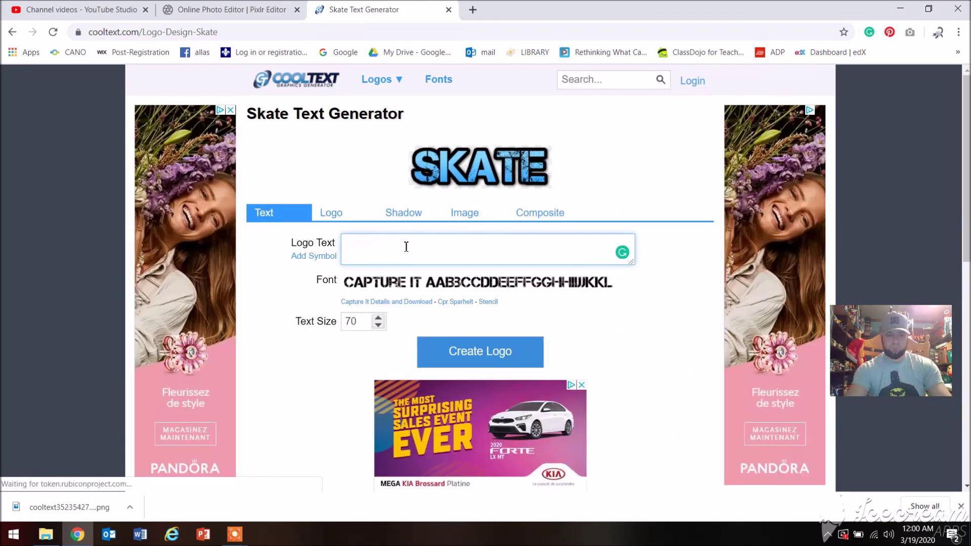
pyautogui.write('H')
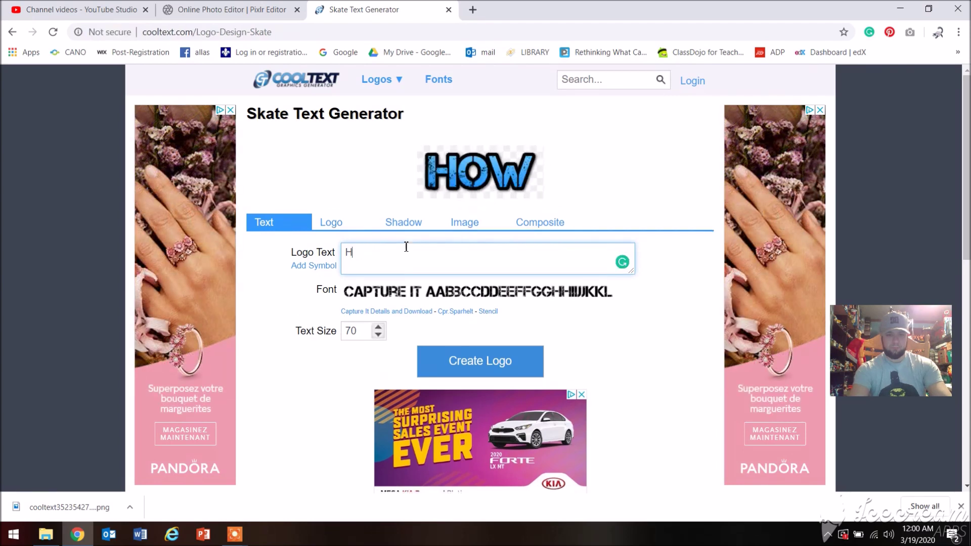
pyautogui.write('Owow many consoles')
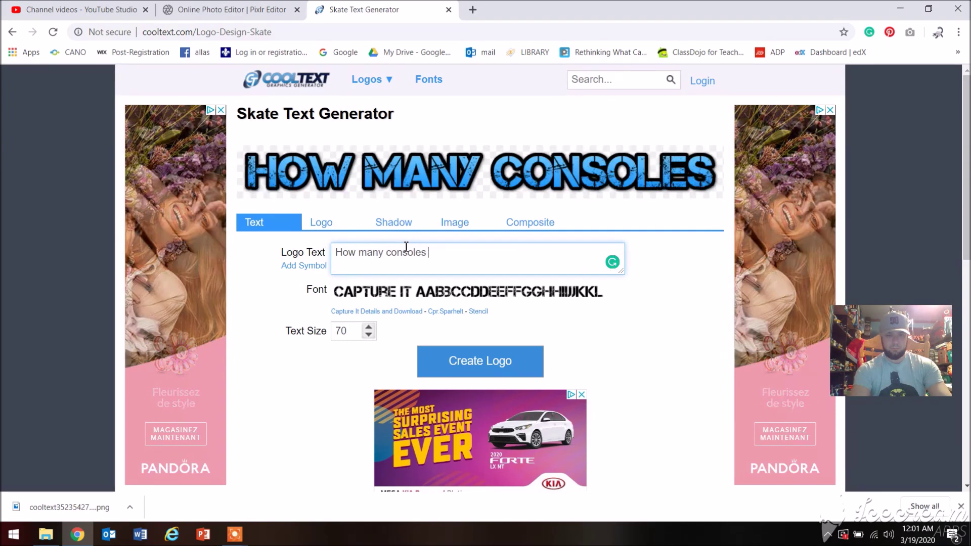
pyautogui.press('BackSpace')
pyautogui.press('BackSpace')
pyautogui.press('BackSpace')
pyautogui.press('BackSpace')
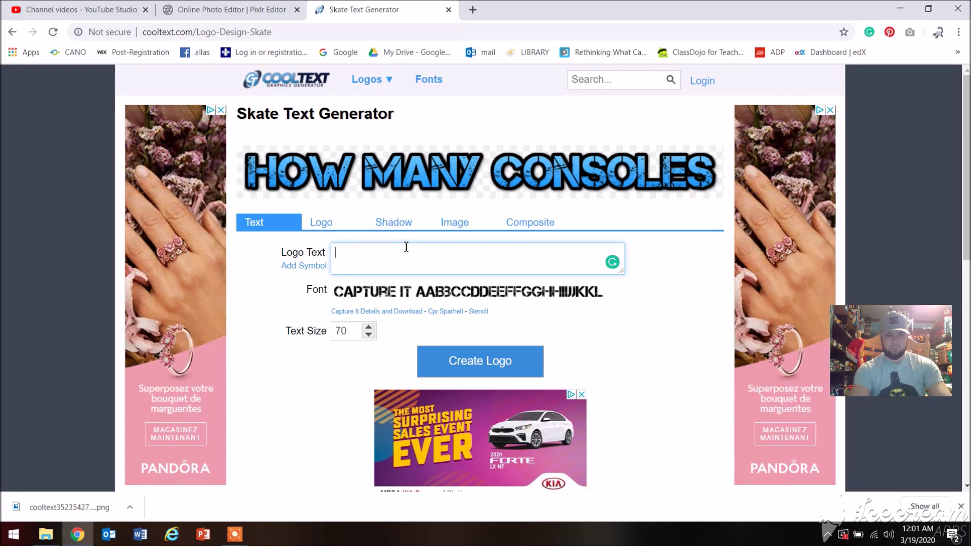
pyautogui.write('IN')
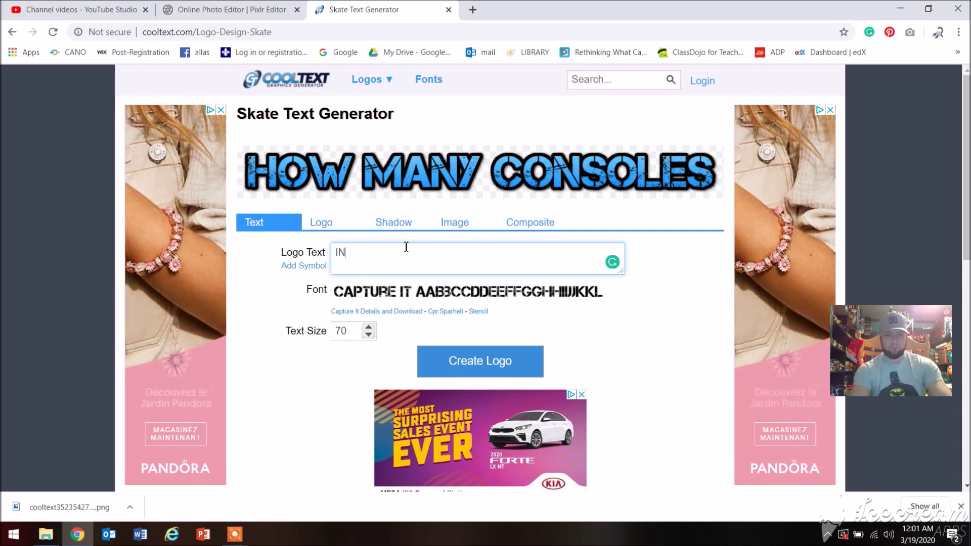
pyautogui.write('to the Ba')
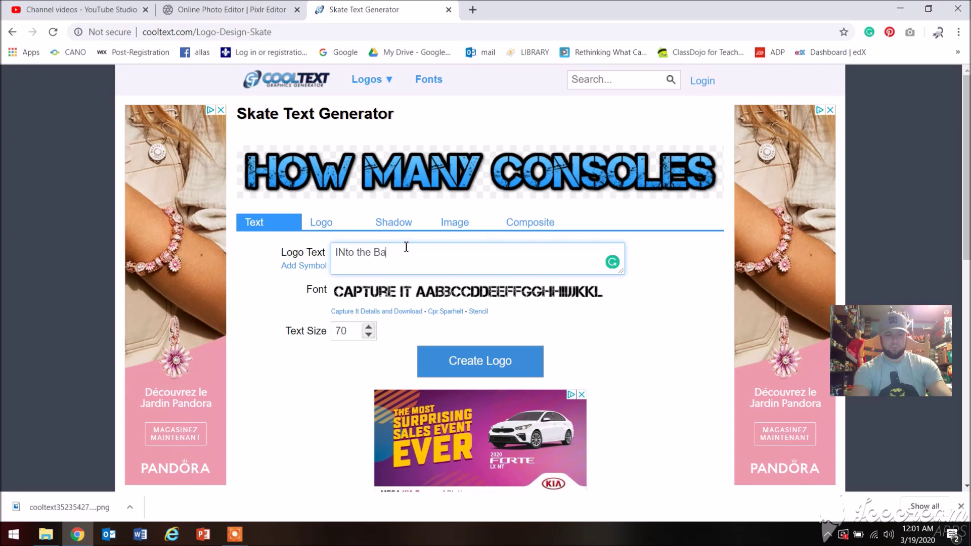
pyautogui.write('sement!')
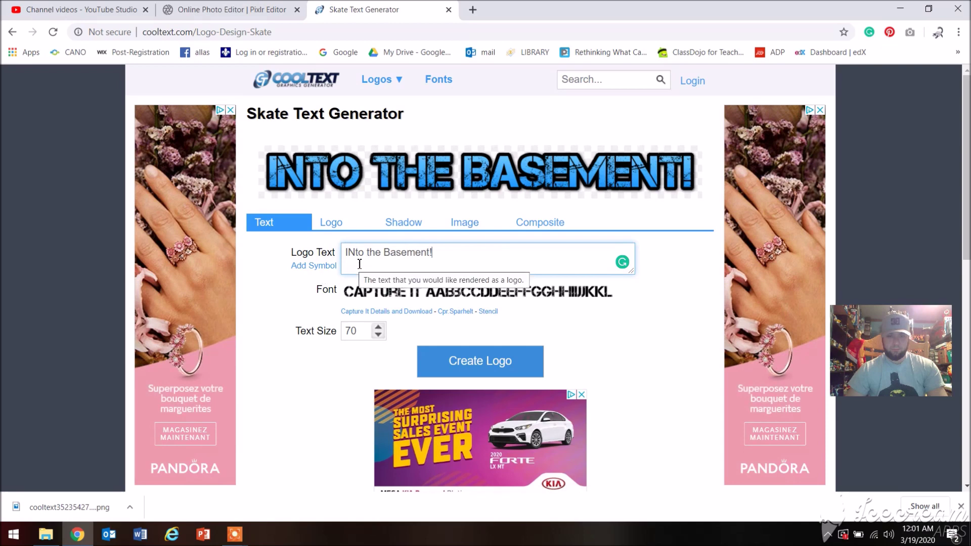
pyautogui.click(460, 362)
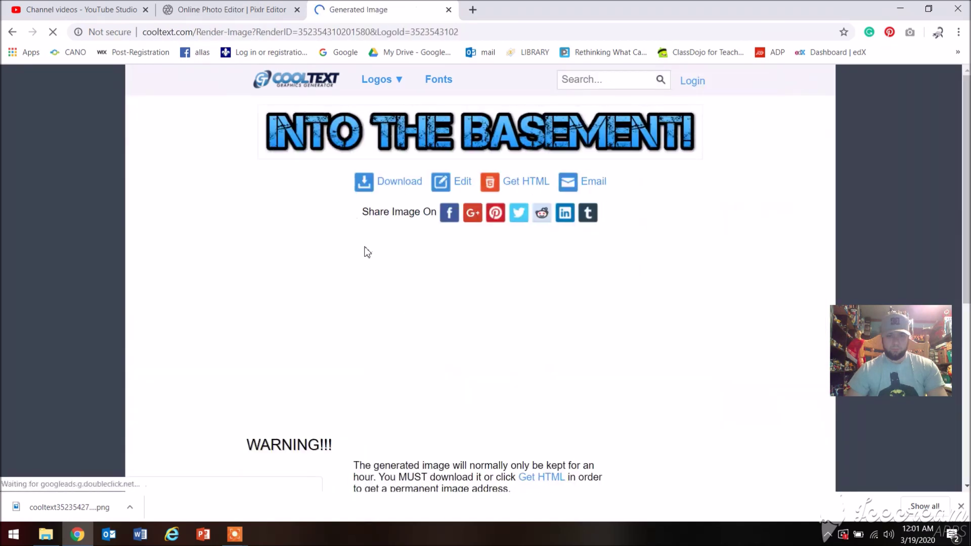
# - Save the 'Into the Basement!' logo as a second PNG file
pyautogui.rightClick(369, 140)
pyautogui.click(453, 274)
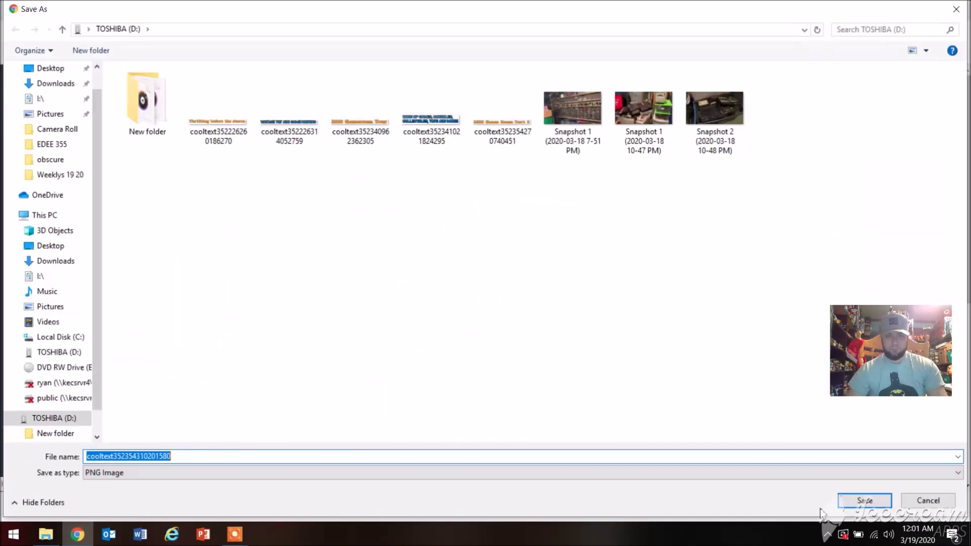
pyautogui.click(853, 504)
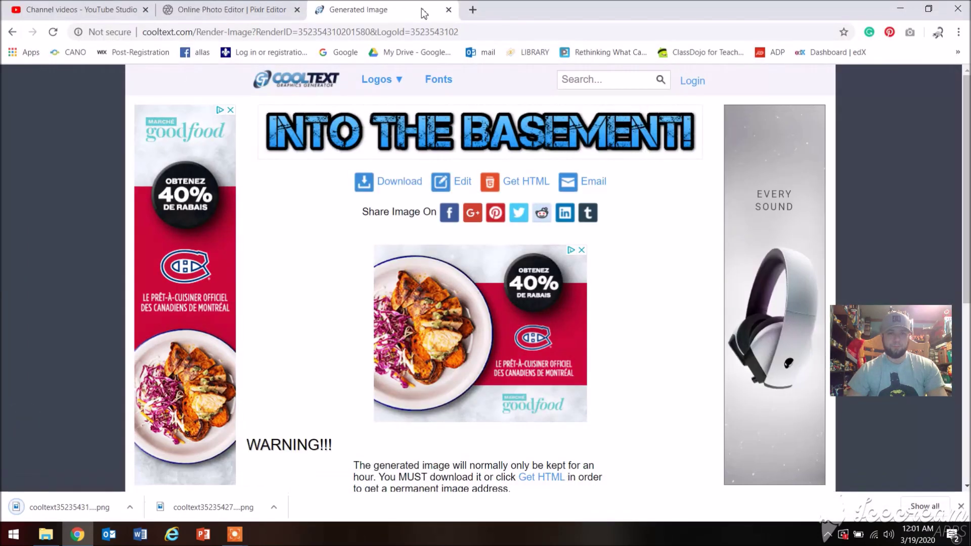
# - Open the saved '2020 Game Room Part 2' logo PNG in Pixlr Editor
pyautogui.click(448, 10)
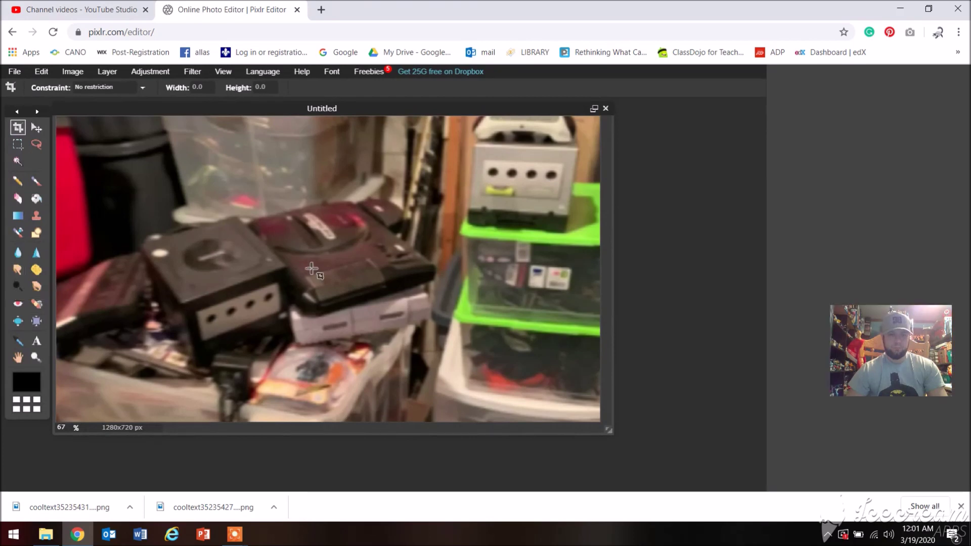
pyautogui.moveTo(860, 330); pyautogui.dragTo(657, 161)
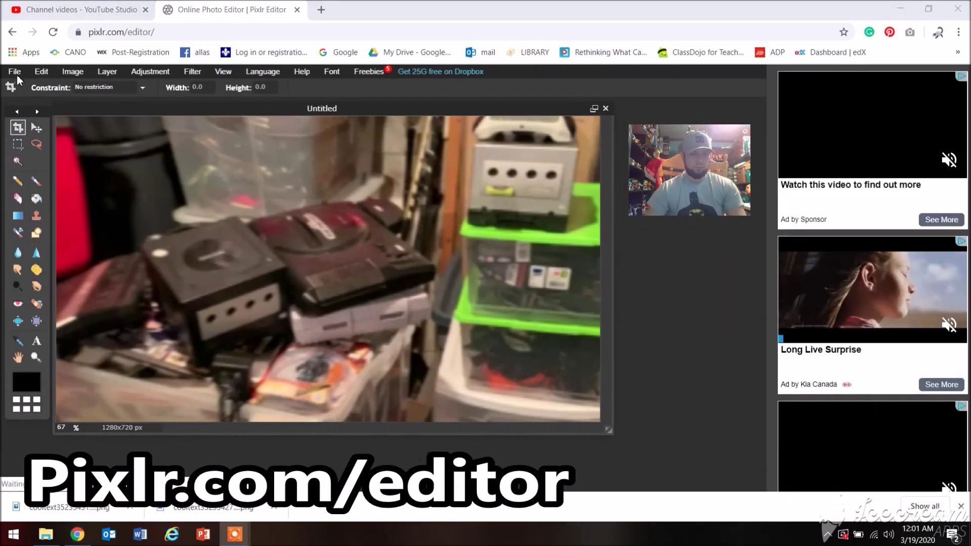
pyautogui.click(15, 72)
pyautogui.click(38, 99)
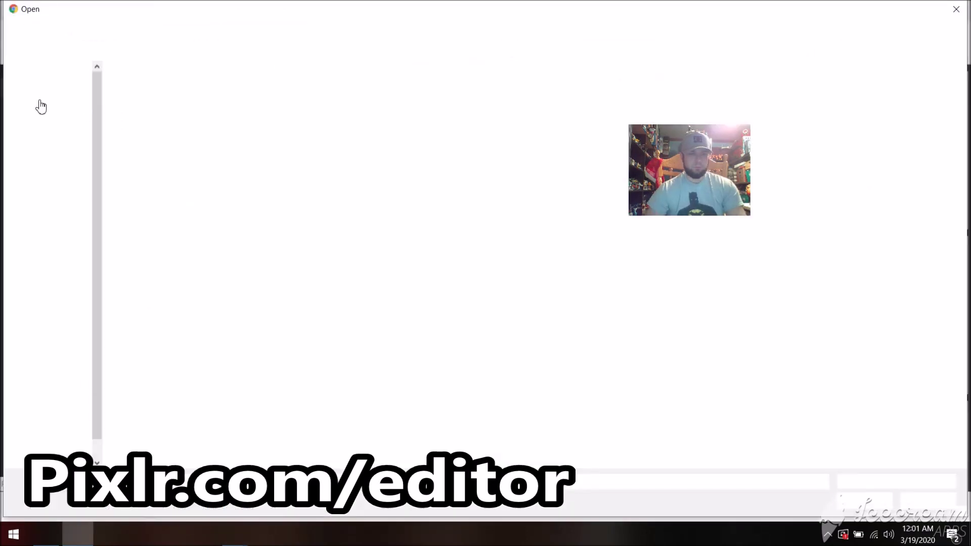
pyautogui.moveTo(744, 188); pyautogui.dragTo(843, 245)
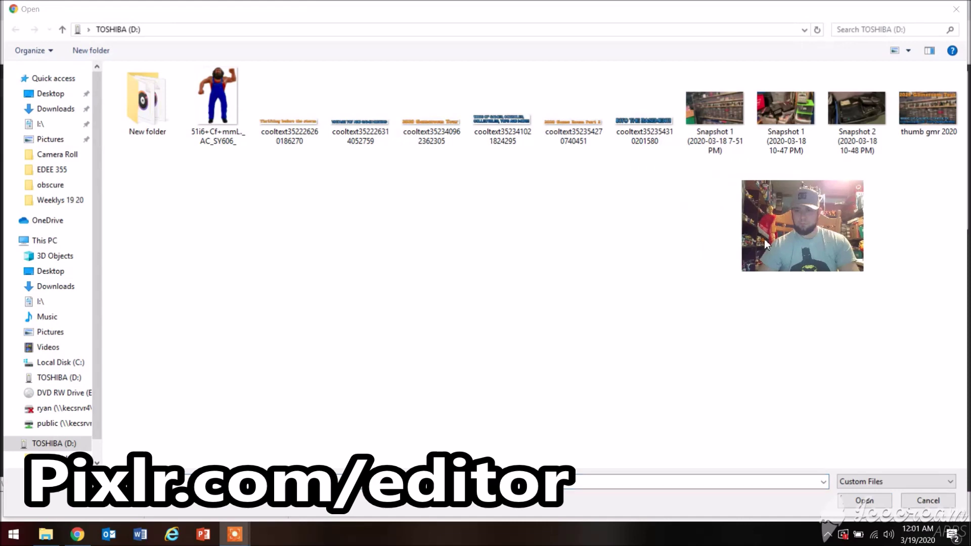
pyautogui.doubleClick(575, 128)
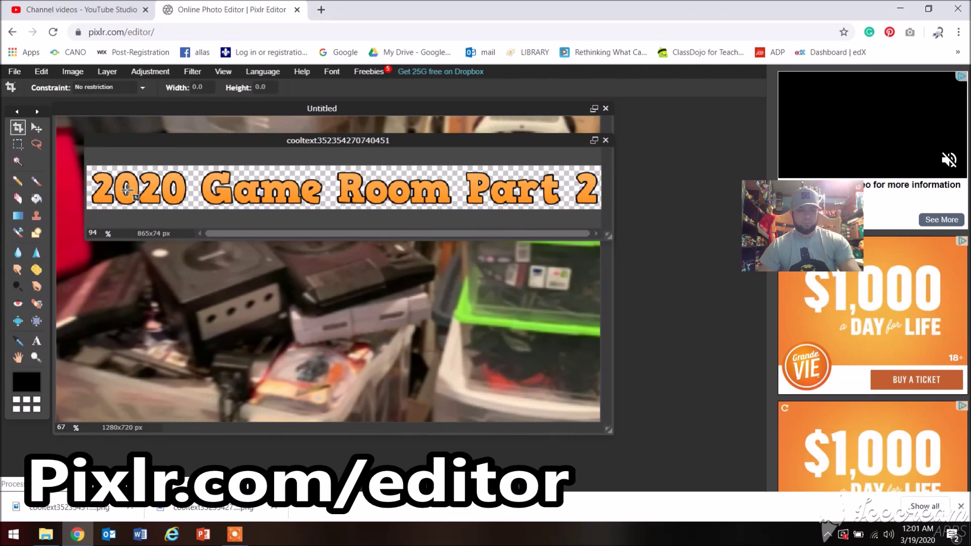
# - Copy the title logo and paste it onto the console photo
pyautogui.hotkey('ctrl', 'c')
pyautogui.click(146, 303)
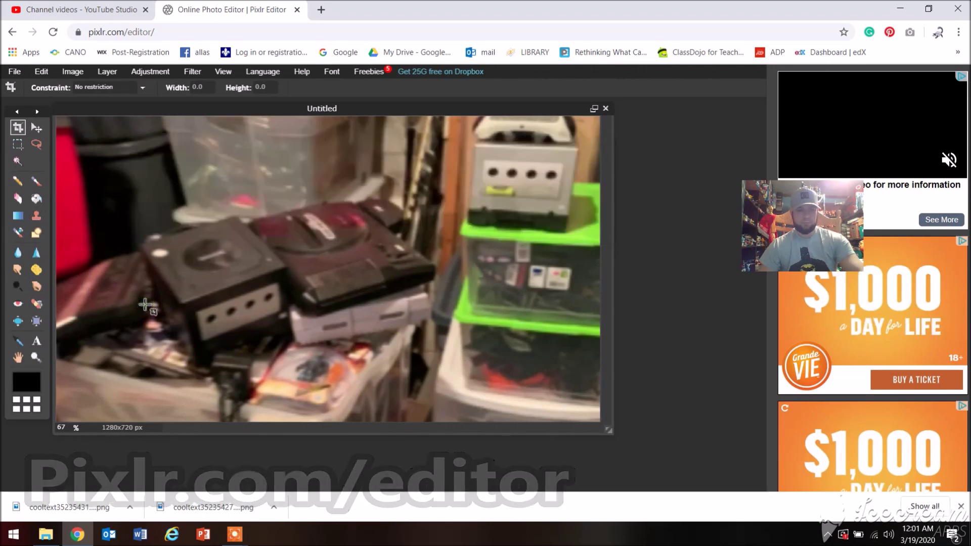
pyautogui.hotkey('ctrl', 'v')
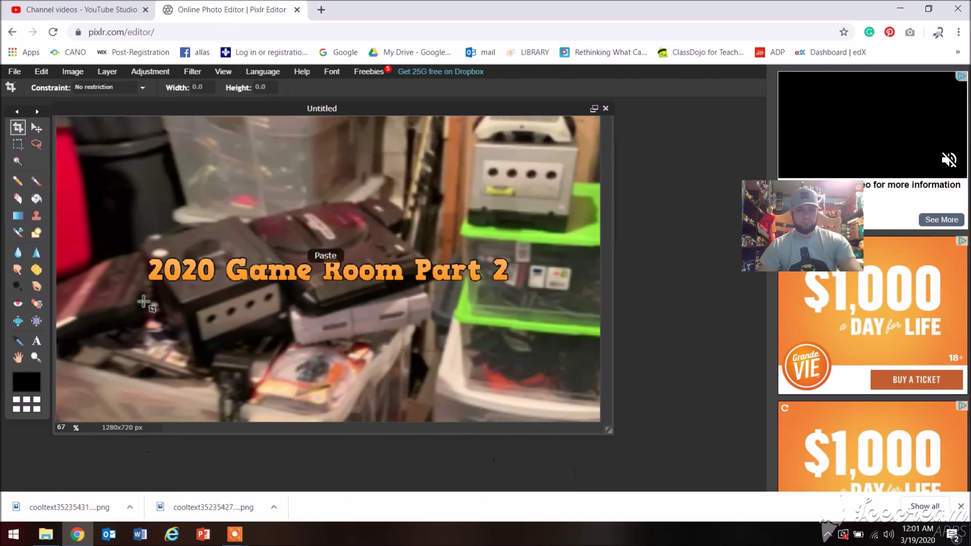
# - Free-transform the title to enlarge it, and apply the resize
pyautogui.click(37, 71)
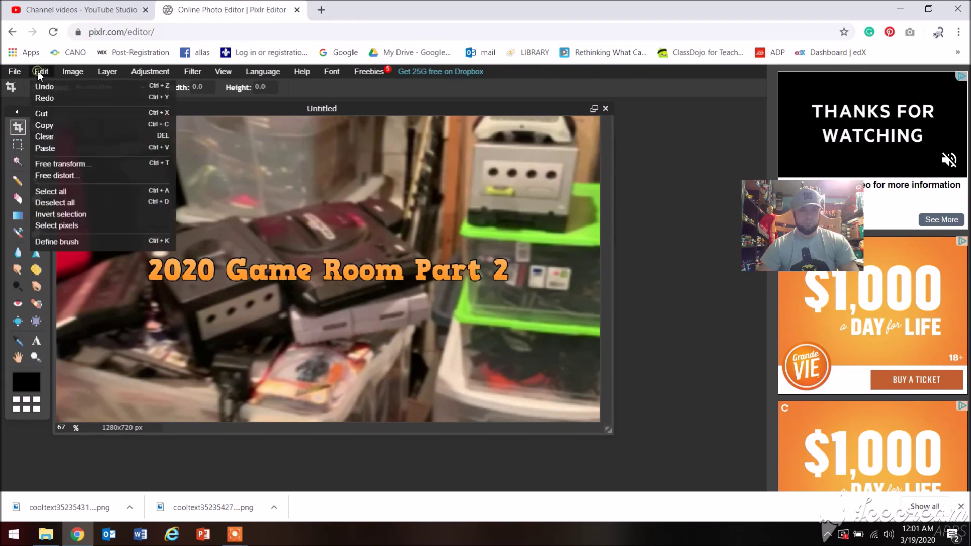
pyautogui.click(83, 165)
pyautogui.moveTo(148, 282); pyautogui.dragTo(104, 294)
pyautogui.moveTo(104, 245); pyautogui.dragTo(92, 228)
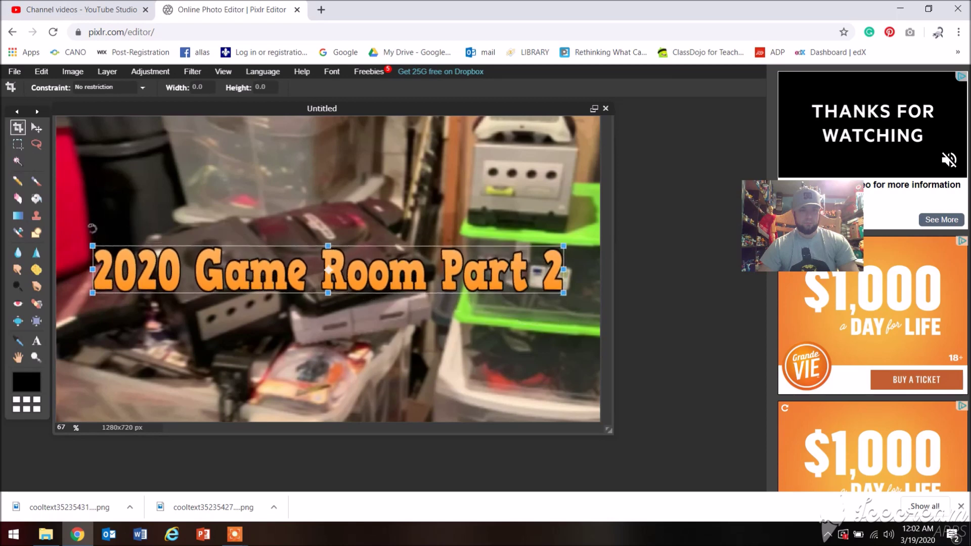
pyautogui.click(44, 70)
pyautogui.click(339, 304)
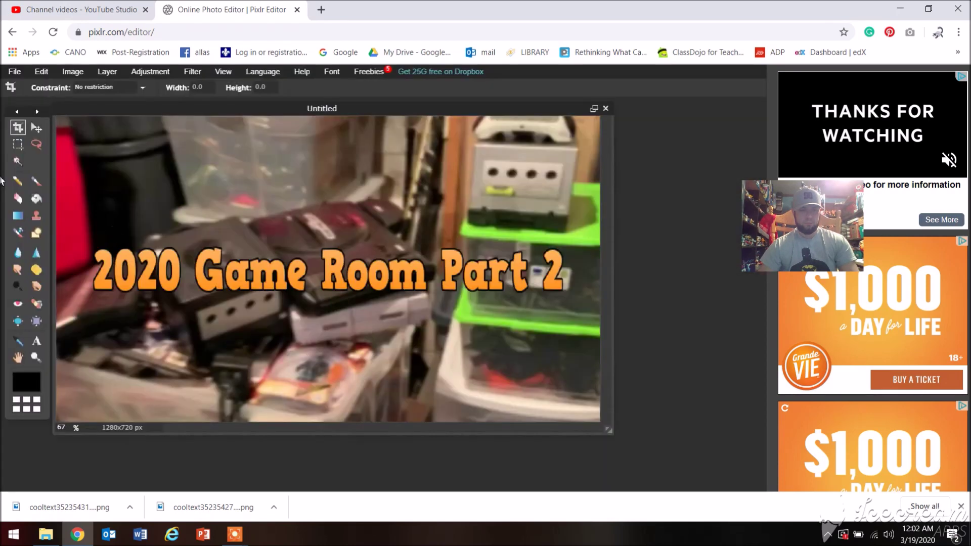
# - Distort the title's corners to slant it into italics, and apply it
pyautogui.click(40, 68)
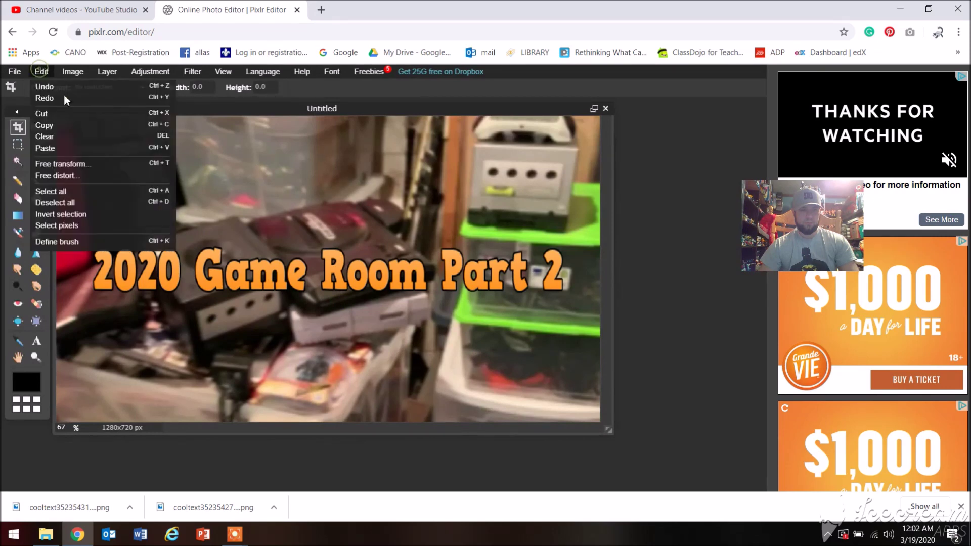
pyautogui.click(83, 177)
pyautogui.moveTo(92, 245); pyautogui.dragTo(106, 248)
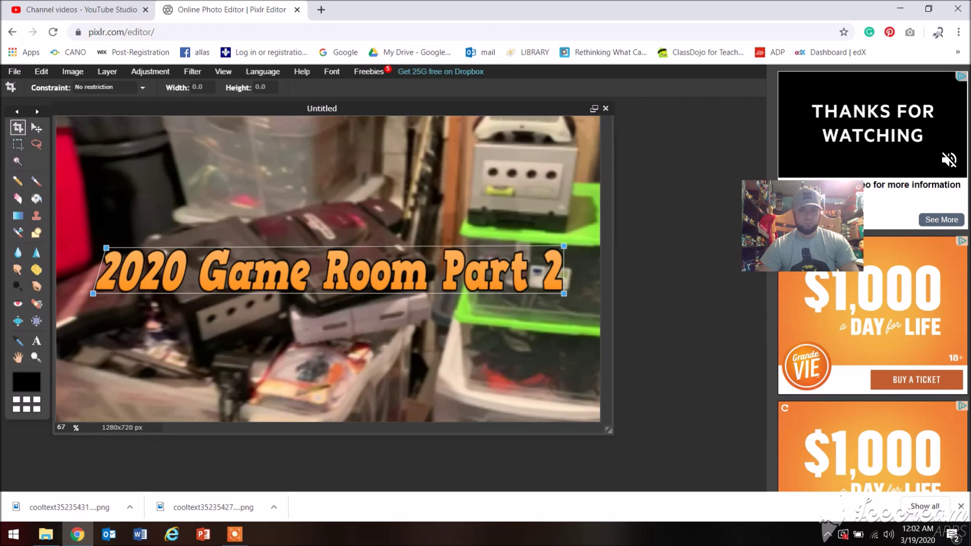
pyautogui.moveTo(565, 248); pyautogui.dragTo(552, 249)
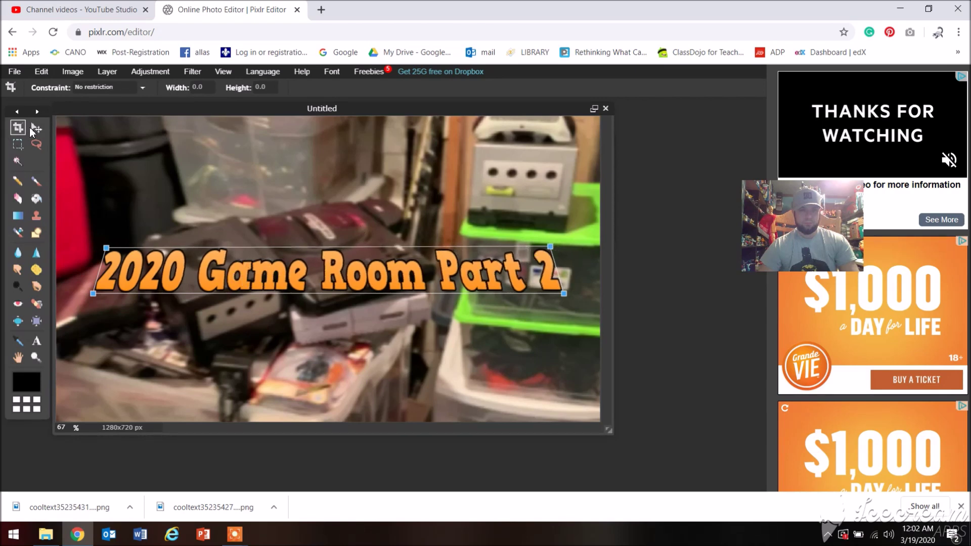
pyautogui.click(35, 130)
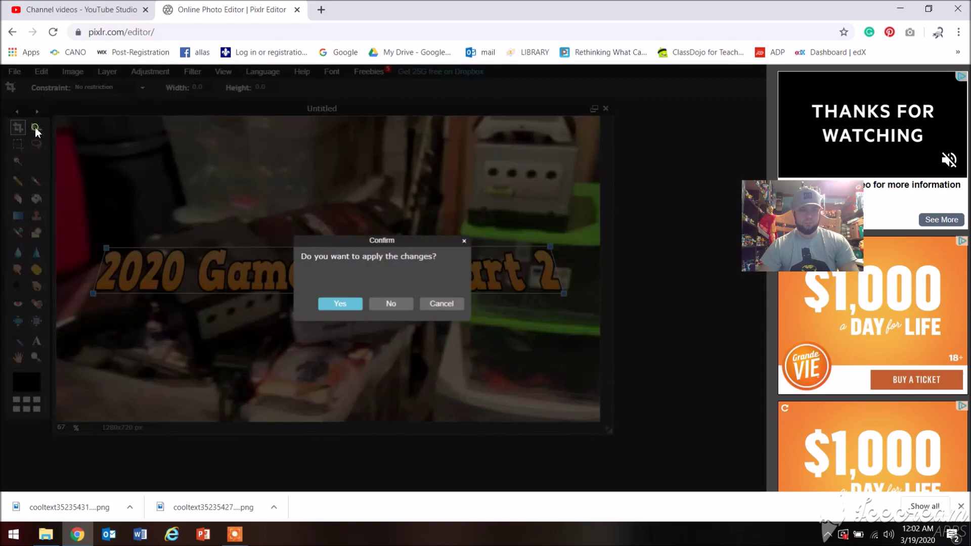
pyautogui.click(328, 303)
# - Move the title to the top of the photo, scale it larger, and apply it
pyautogui.click(49, 70)
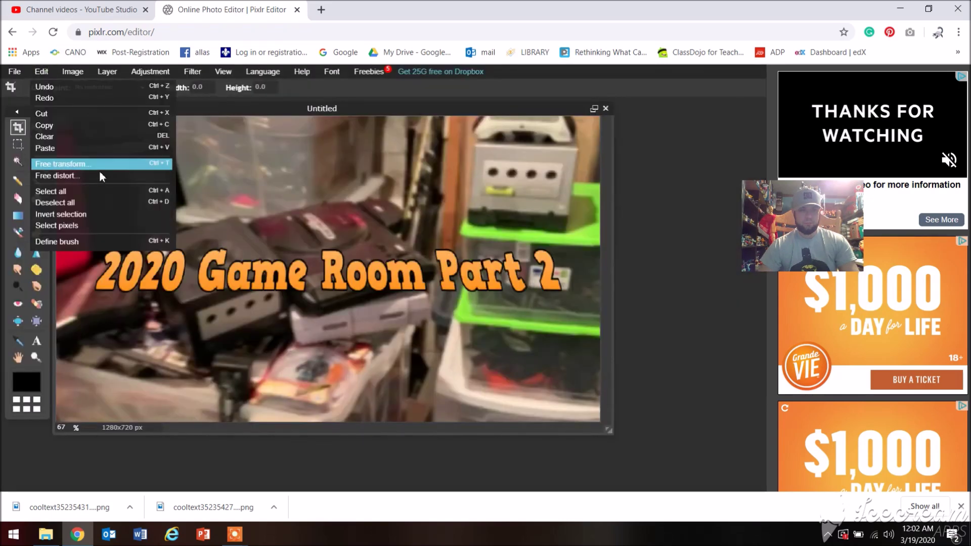
pyautogui.click(98, 166)
pyautogui.moveTo(219, 283); pyautogui.dragTo(220, 161)
pyautogui.moveTo(224, 150); pyautogui.dragTo(219, 151)
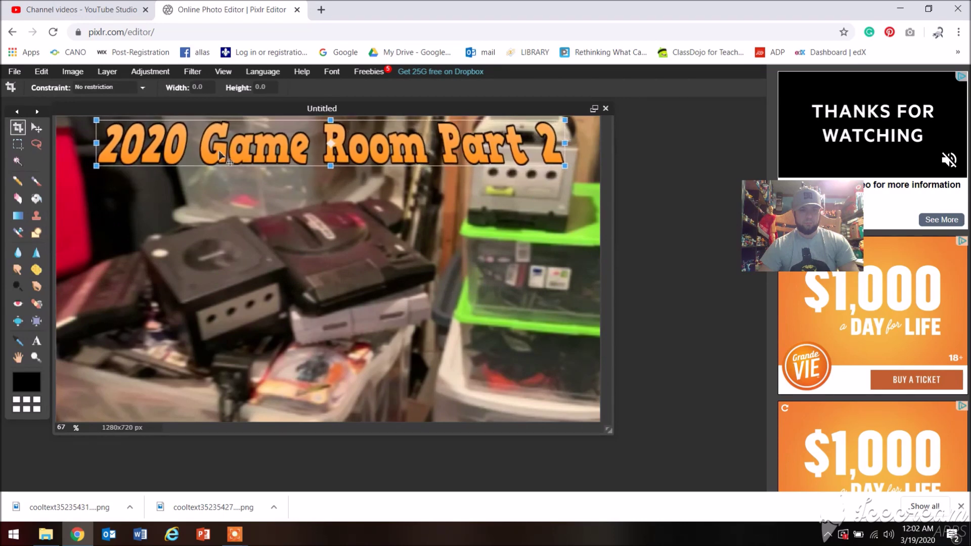
pyautogui.moveTo(98, 169); pyautogui.dragTo(67, 179)
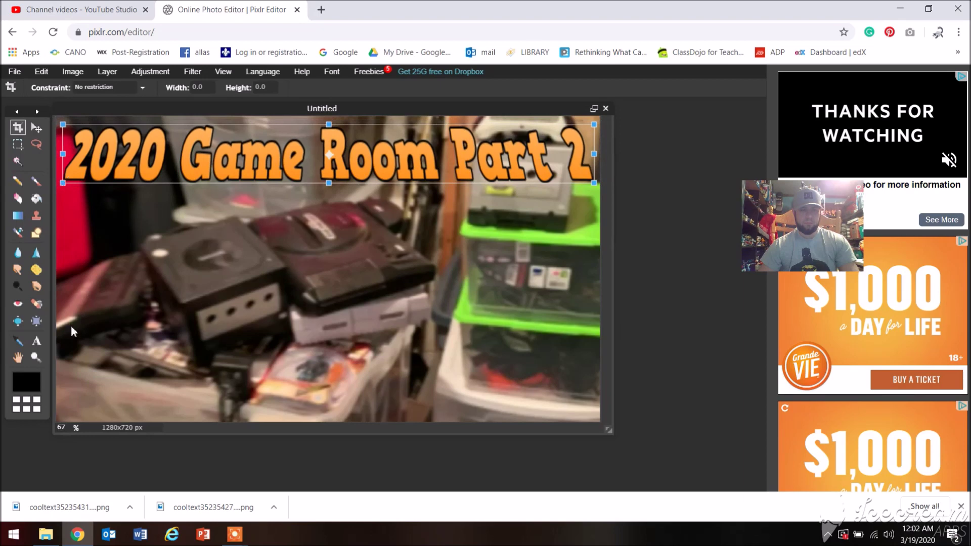
pyautogui.click(21, 71)
pyautogui.click(334, 303)
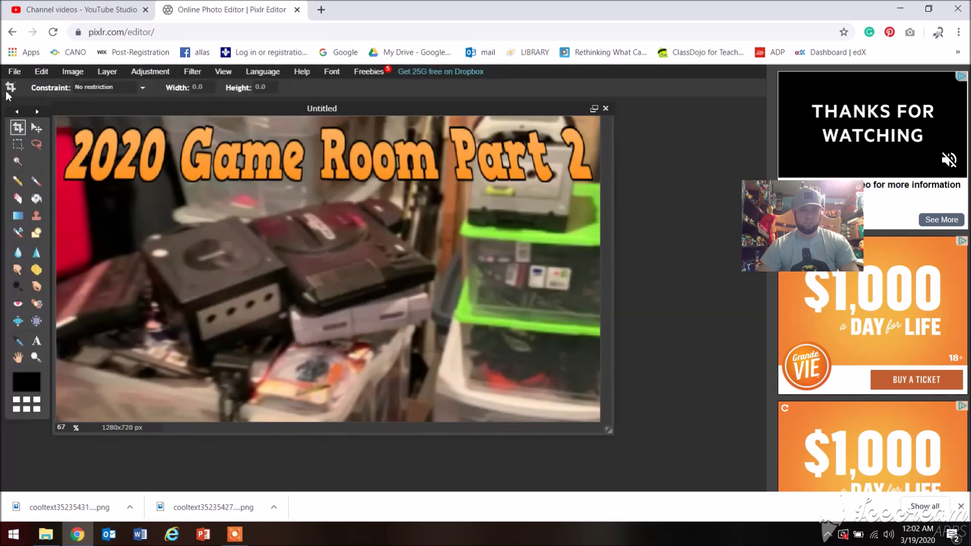
pyautogui.click(8, 73)
# - Open the 'INTO THE BASEMENT!' logo PNG and paste it onto the thumbnail
pyautogui.click(43, 99)
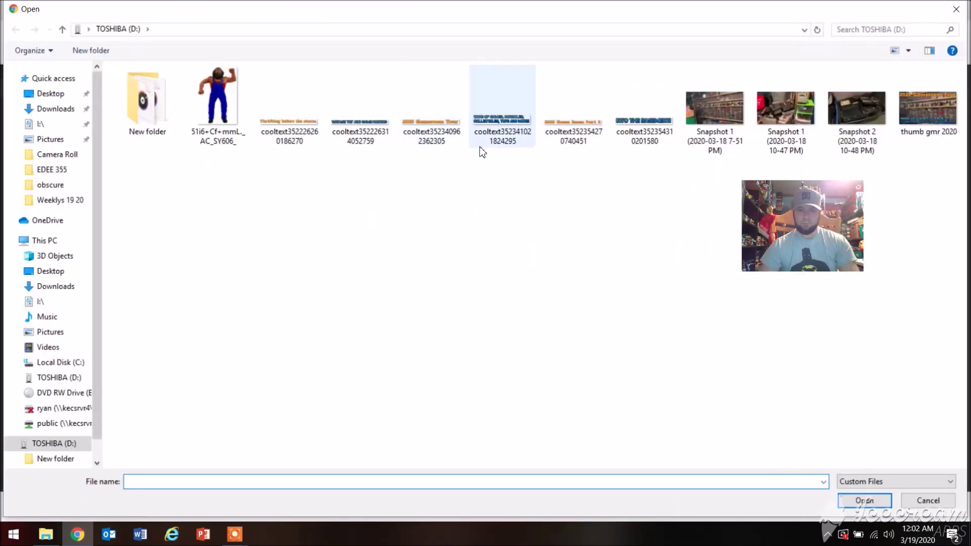
pyautogui.doubleClick(638, 136)
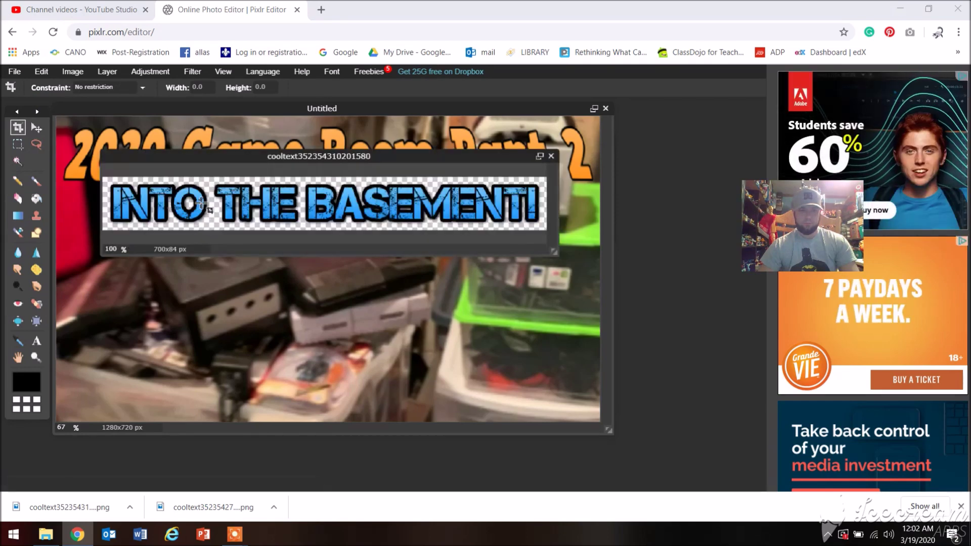
pyautogui.click(226, 309)
pyautogui.hotkey('ctrl', 'v')
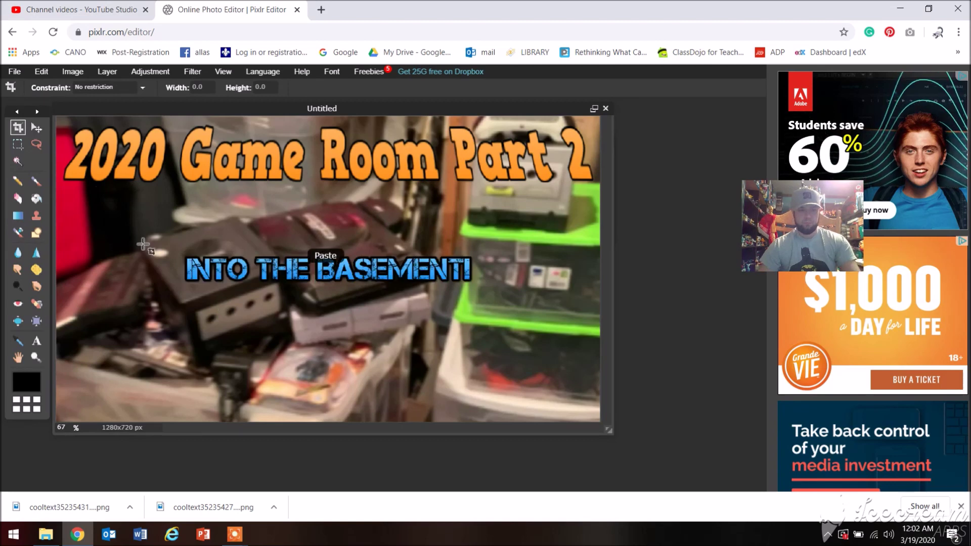
pyautogui.click(37, 73)
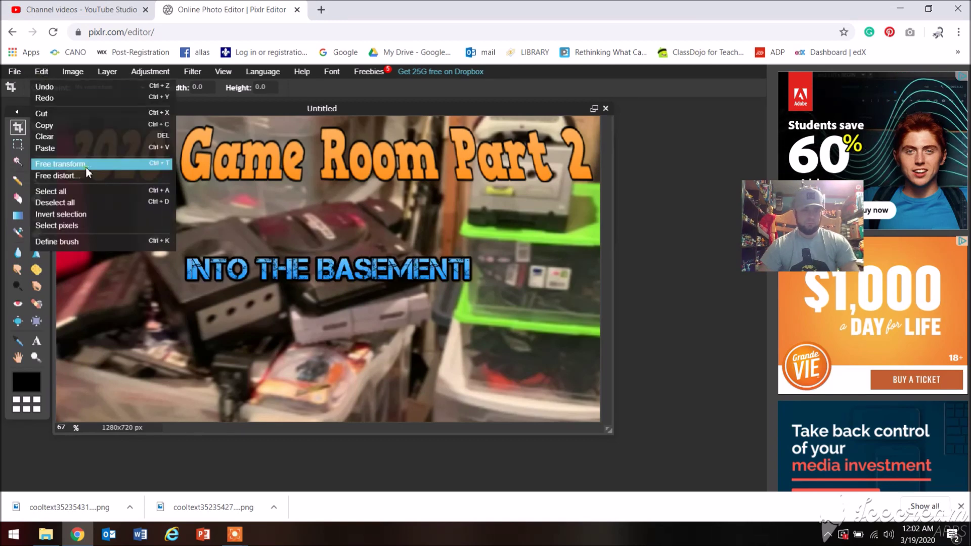
# - Enlarge the 'INTO THE BASEMENT!' text, move it to the bottom-left, and apply it
pyautogui.click(81, 162)
pyautogui.moveTo(207, 273); pyautogui.dragTo(64, 355)
pyautogui.click(79, 311)
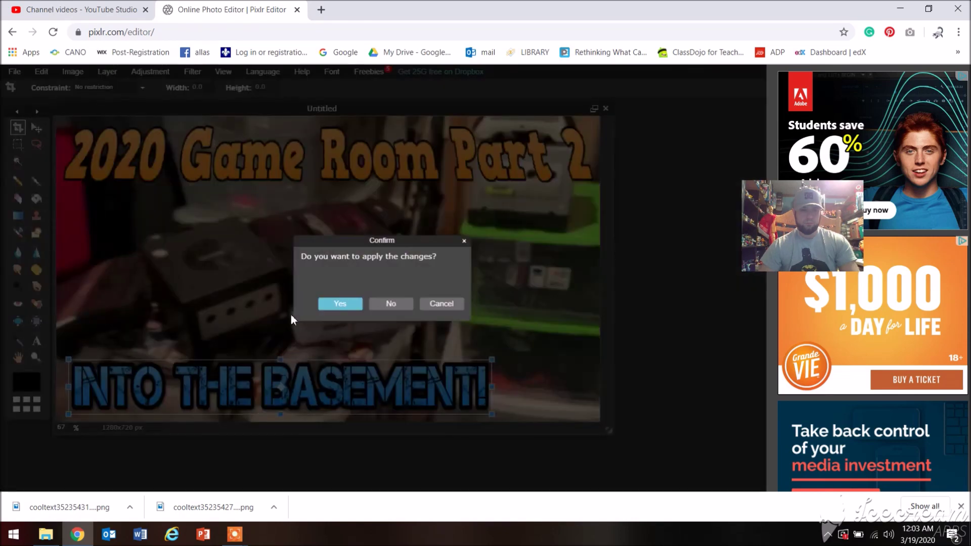
pyautogui.click(337, 302)
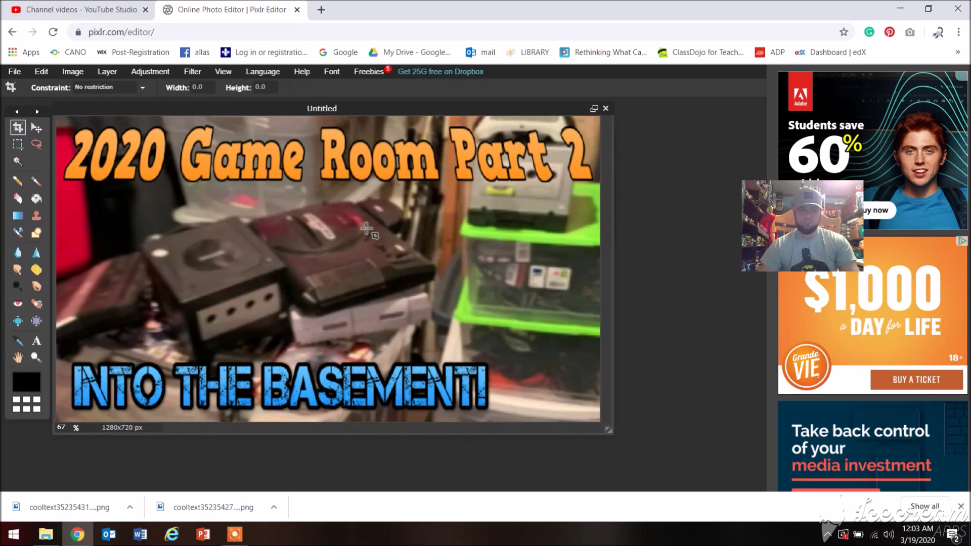
# - Save the finished thumbnail as a JPEG named 'thumb 2'
pyautogui.click(15, 72)
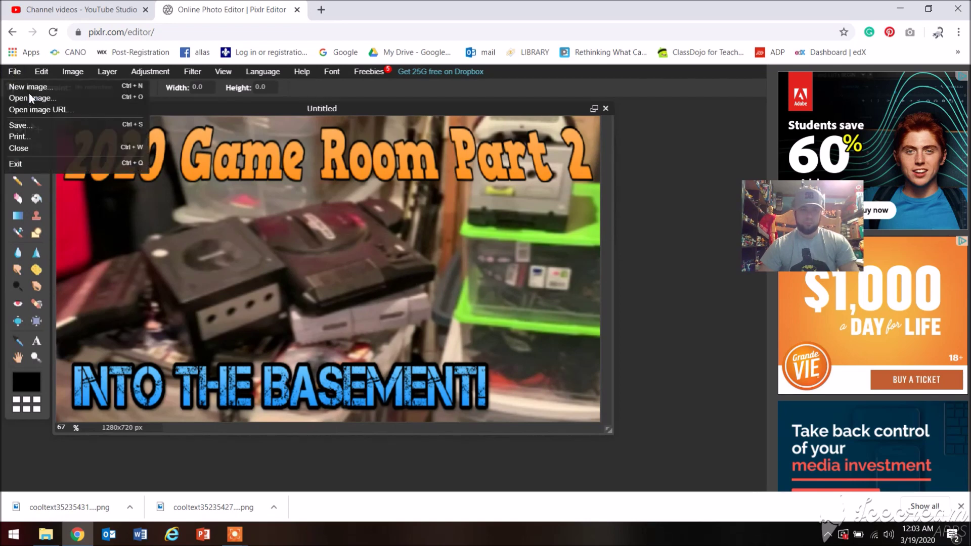
pyautogui.click(31, 126)
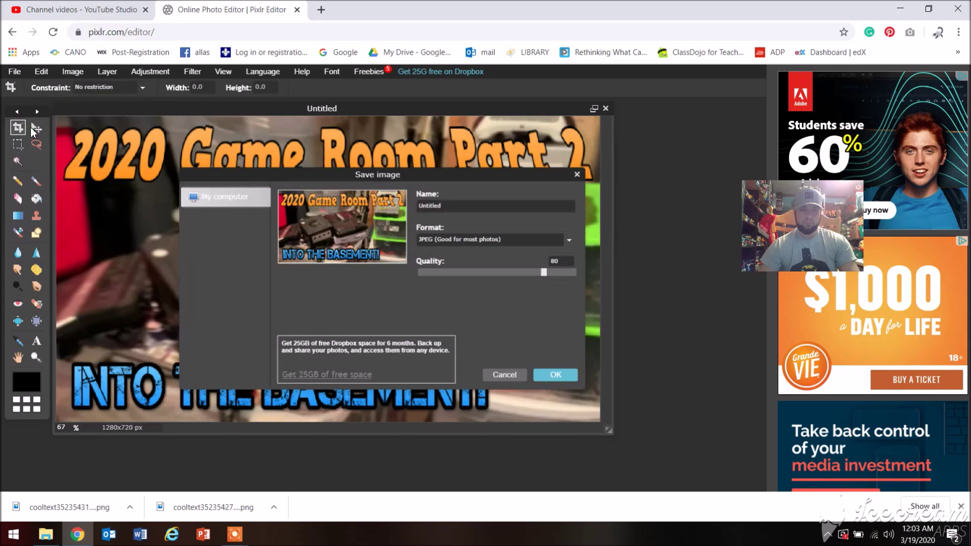
pyautogui.click(562, 374)
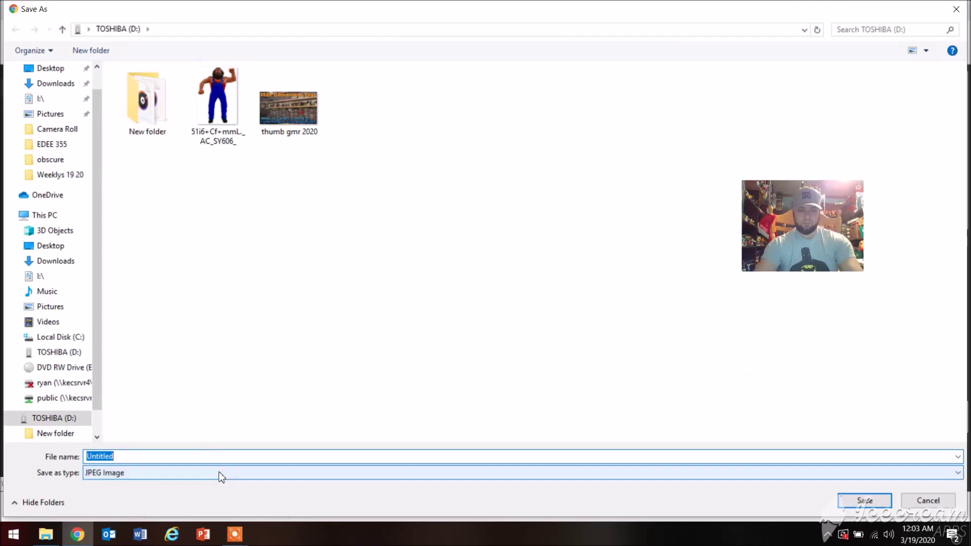
pyautogui.write('thumb 2')
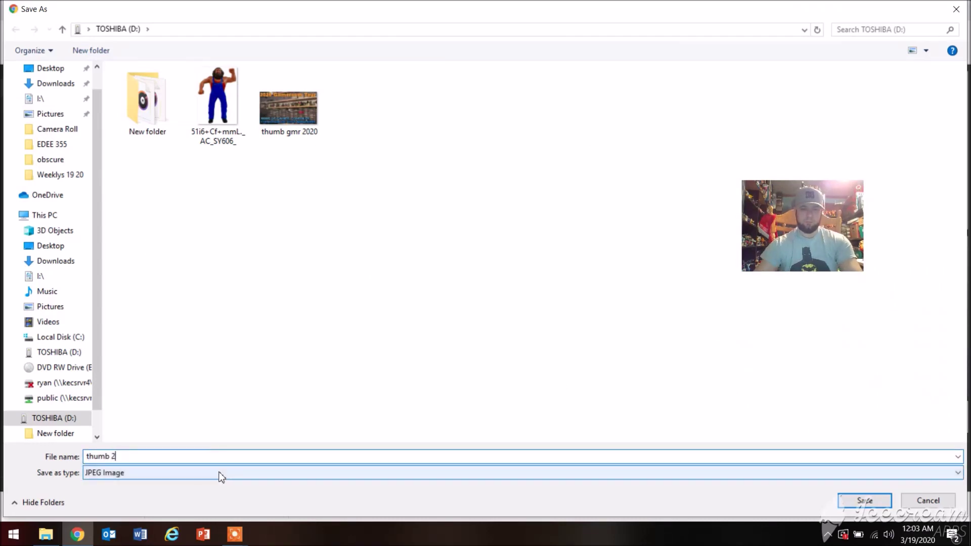
pyautogui.press('Return')
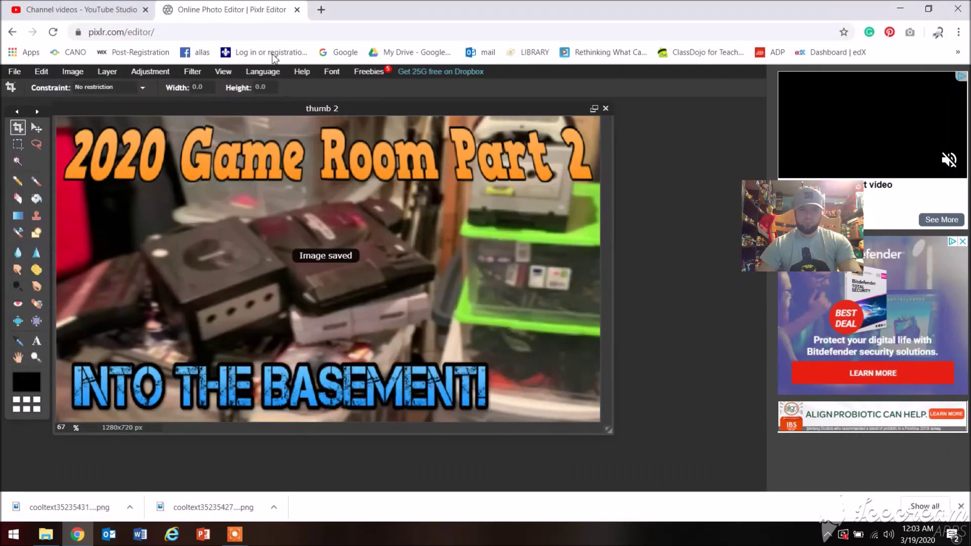
pyautogui.click(109, 6)
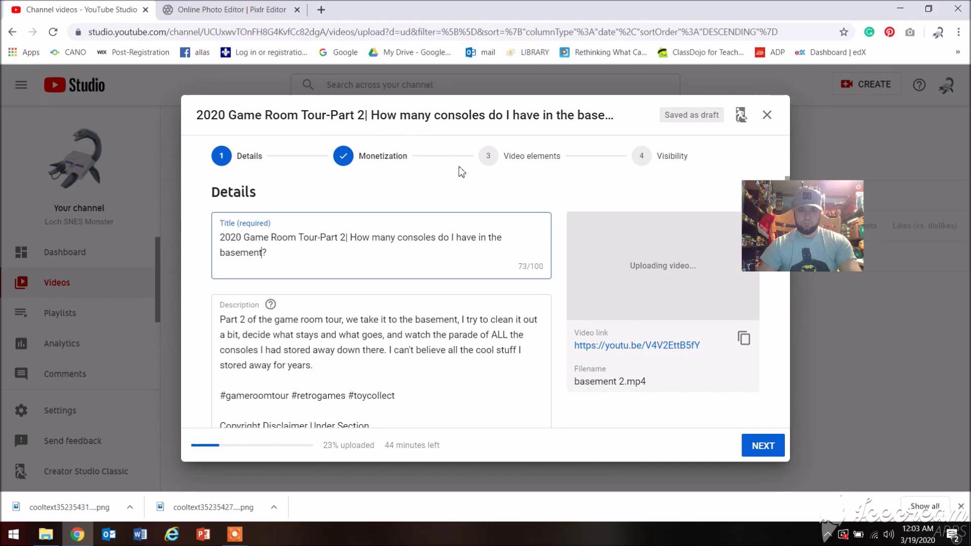
# - Upload a custom thumbnail in YouTube Studio, then change it to the 'thumb 2' image
pyautogui.scroll(-8, 465, 302)
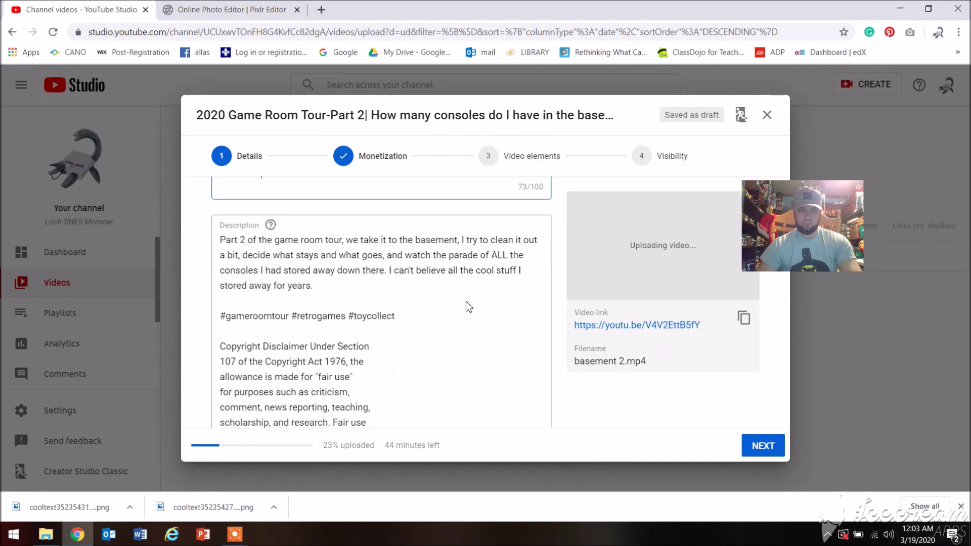
pyautogui.click(263, 305)
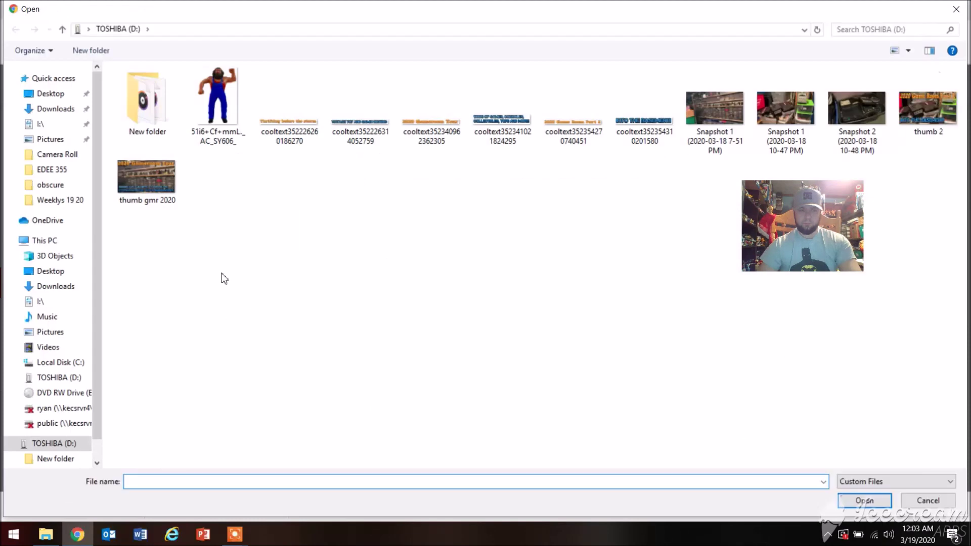
pyautogui.doubleClick(155, 180)
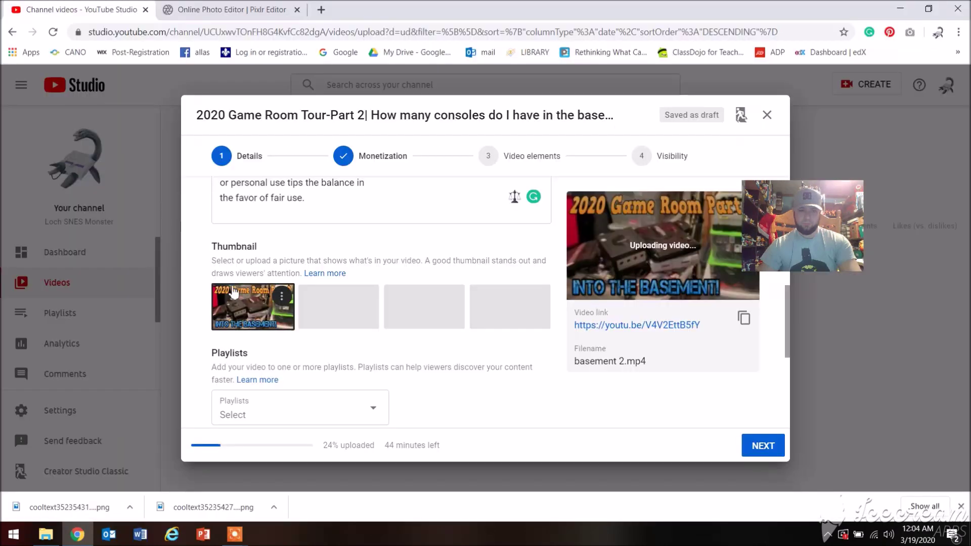
pyautogui.click(281, 301)
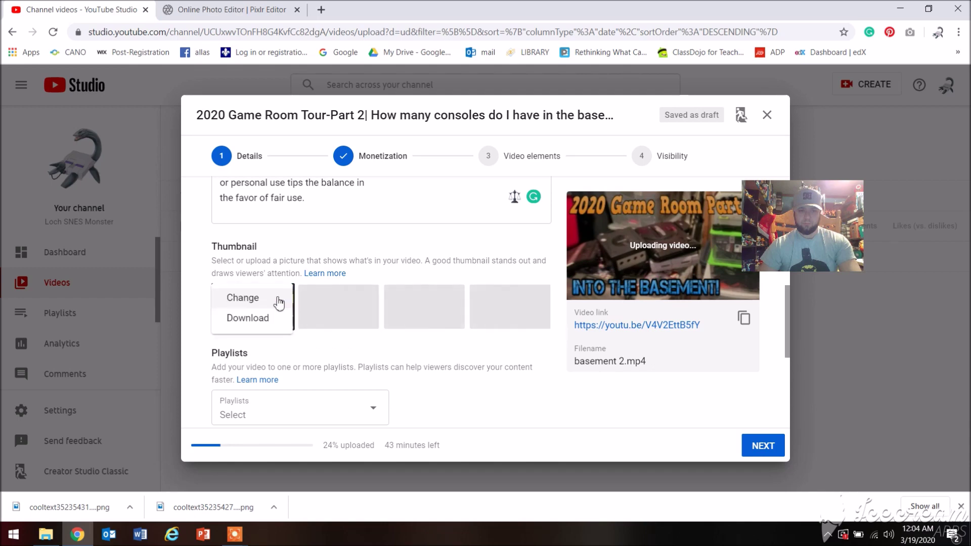
pyautogui.click(250, 299)
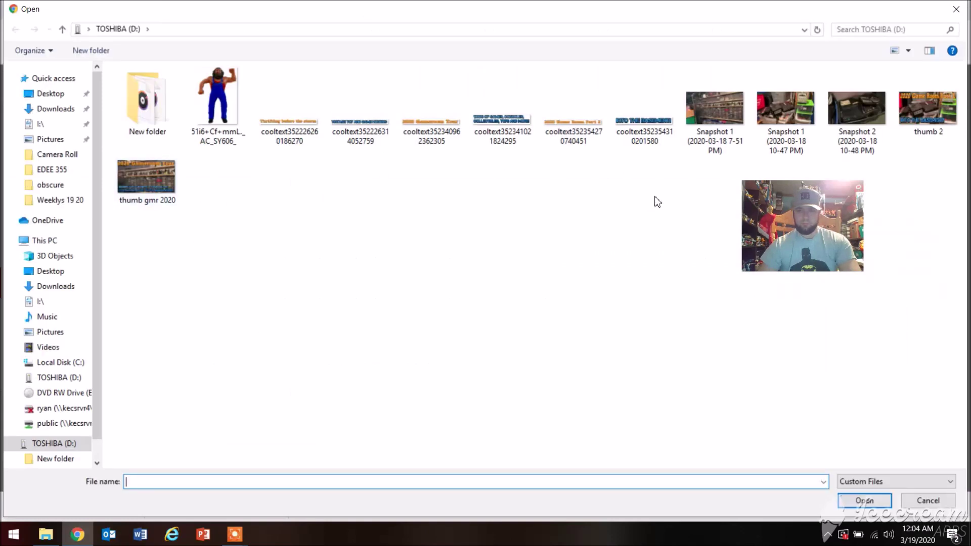
pyautogui.doubleClick(921, 116)
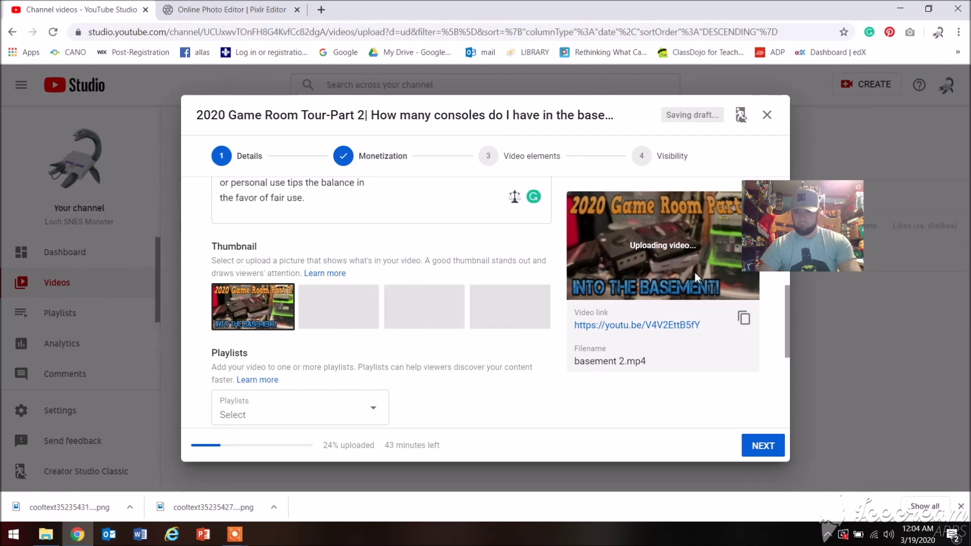
pyautogui.moveTo(795, 240); pyautogui.dragTo(878, 279)
# - Switch back to Pixlr Editor showing the finished 1280x720 'thumb 2' thumbnail with both titles
pyautogui.click(228, 9)
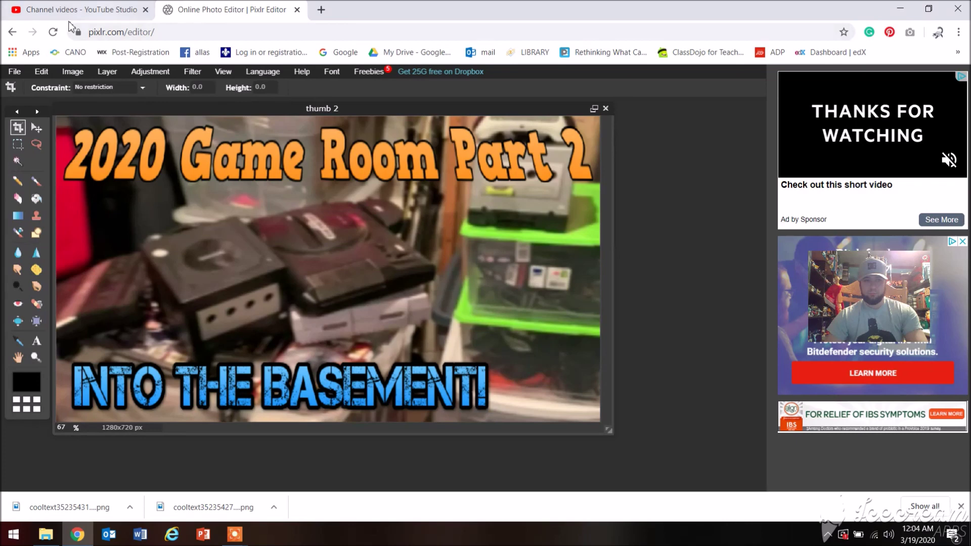
pyautogui.click(172, 32)
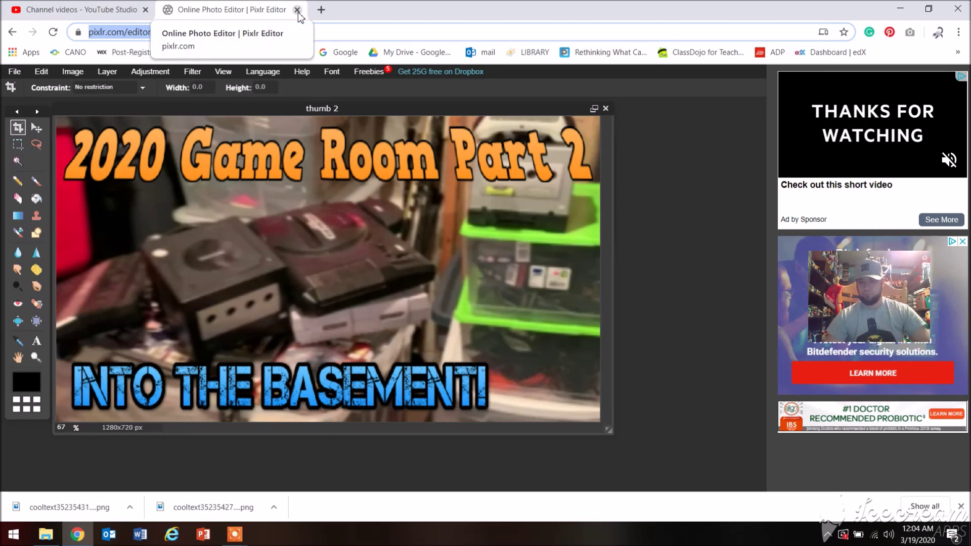
pyautogui.moveTo(234, 533)
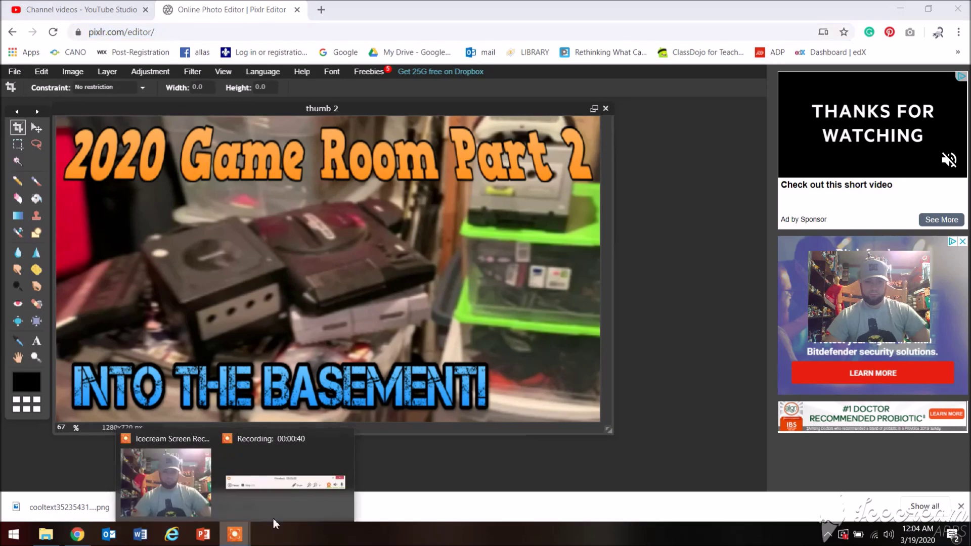
pyautogui.click(284, 453)
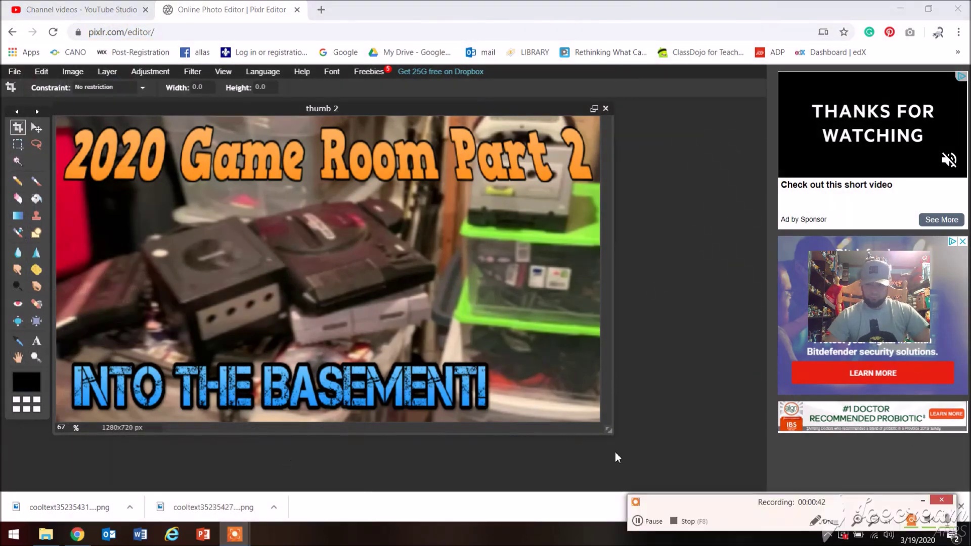